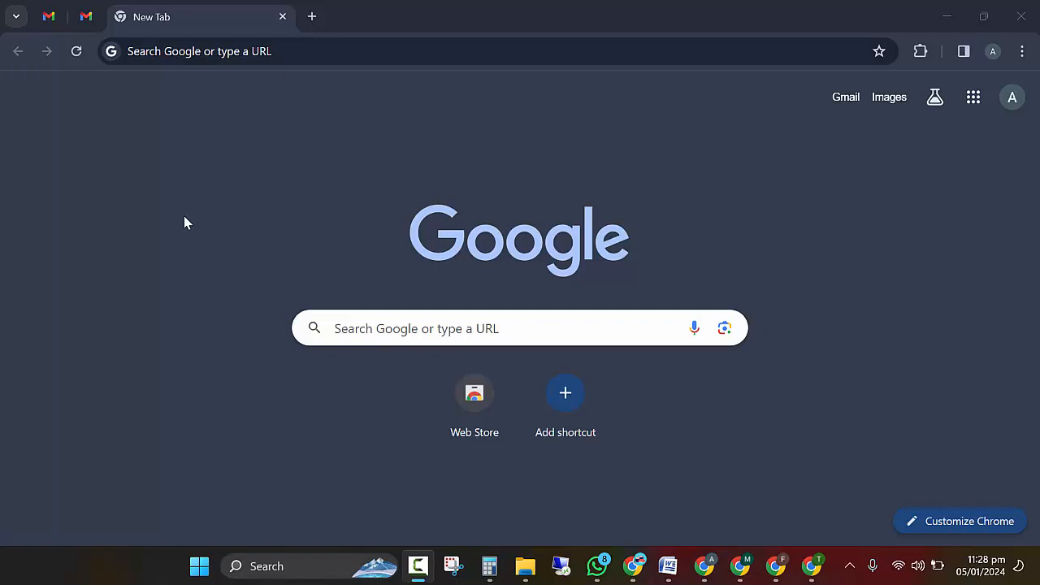
Step: Search the web for 'pdf editor' and open Sejda's online PDF editor
click(262, 52)
text(pfd)
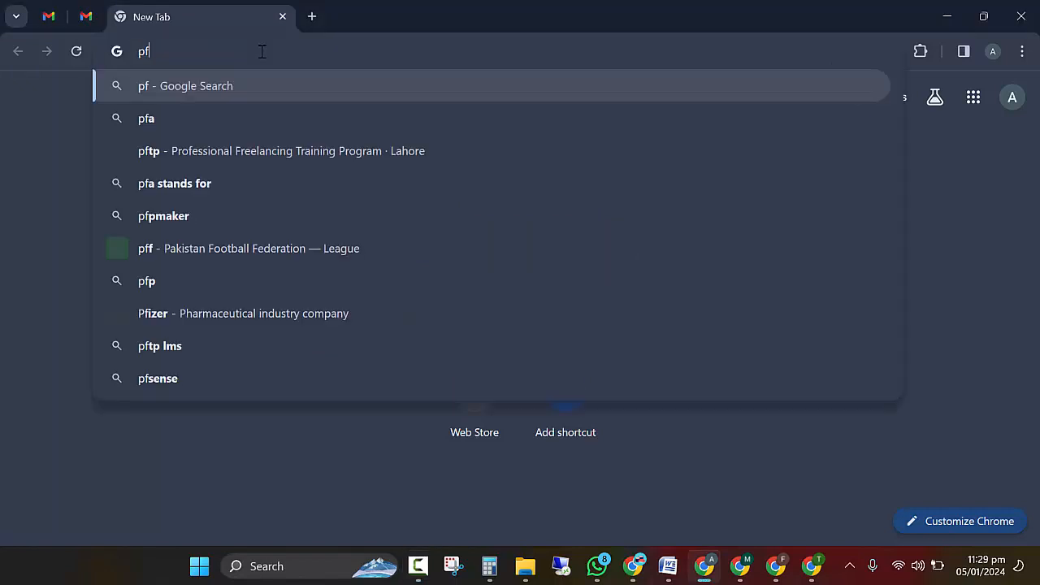
key(BackSpace)
text(f)
key(BackSpace)
key(BackSpace)
text(df)
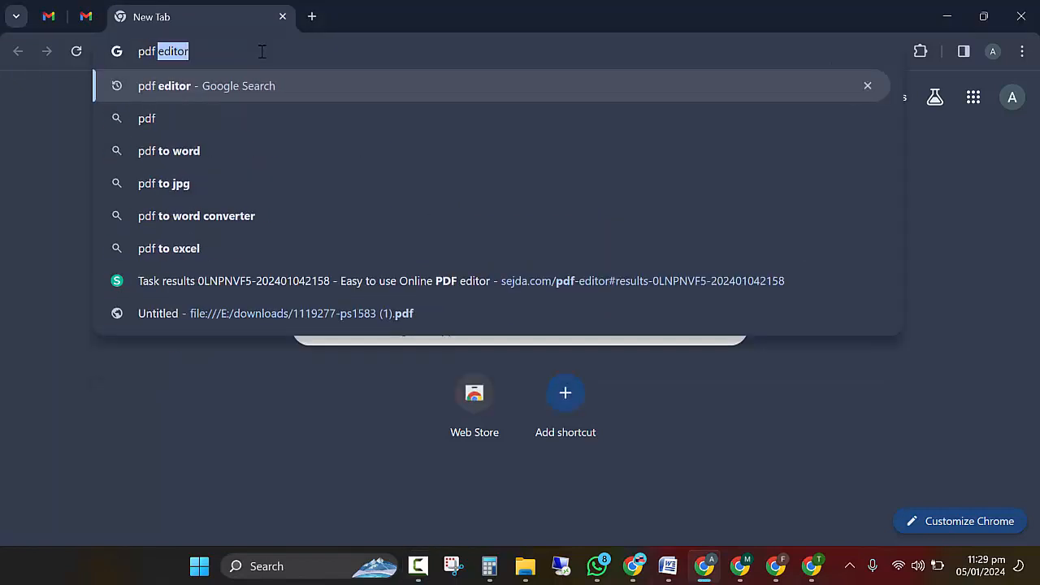
key(Right)
key(Return)
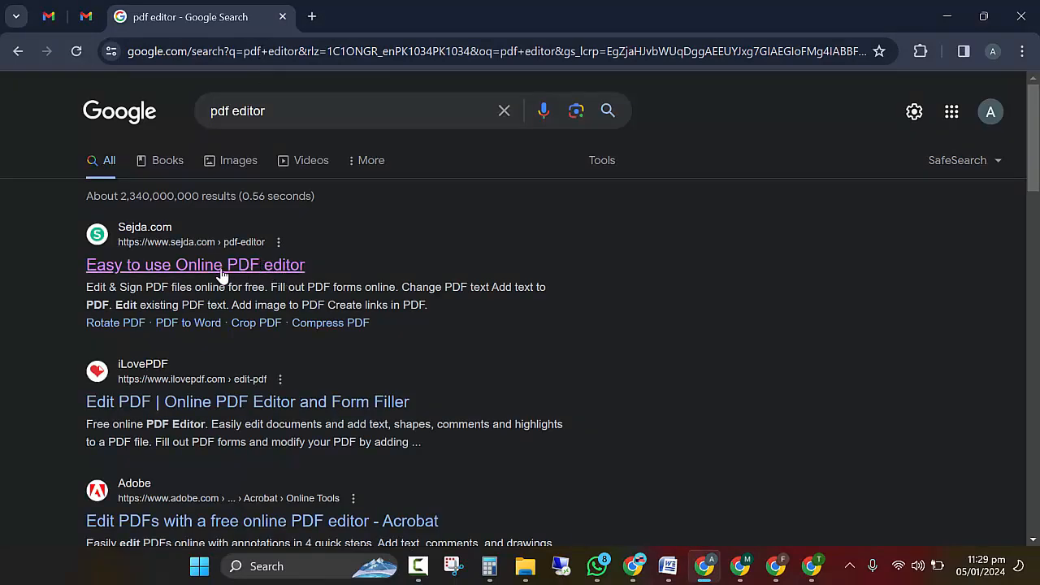
click(220, 271)
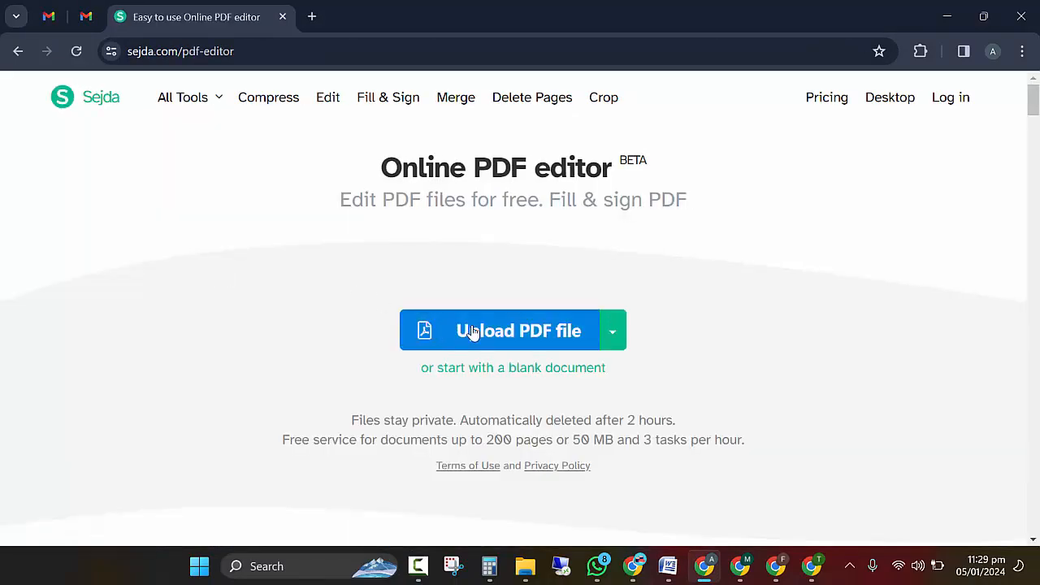
Step: Upload the 1119277-ps1583 form from Downloads into the Sejda editor
click(471, 331)
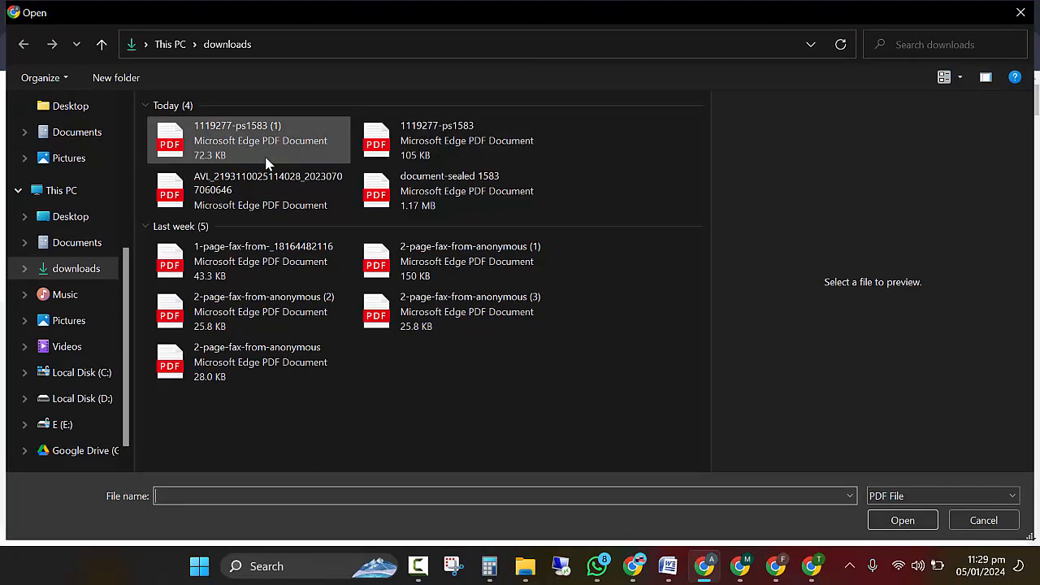
click(494, 145)
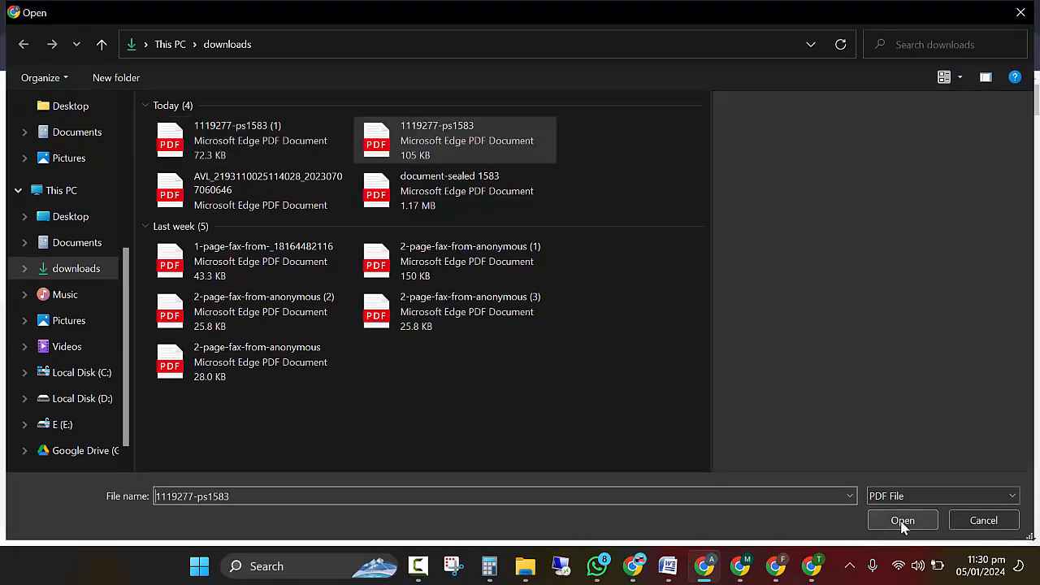
click(902, 520)
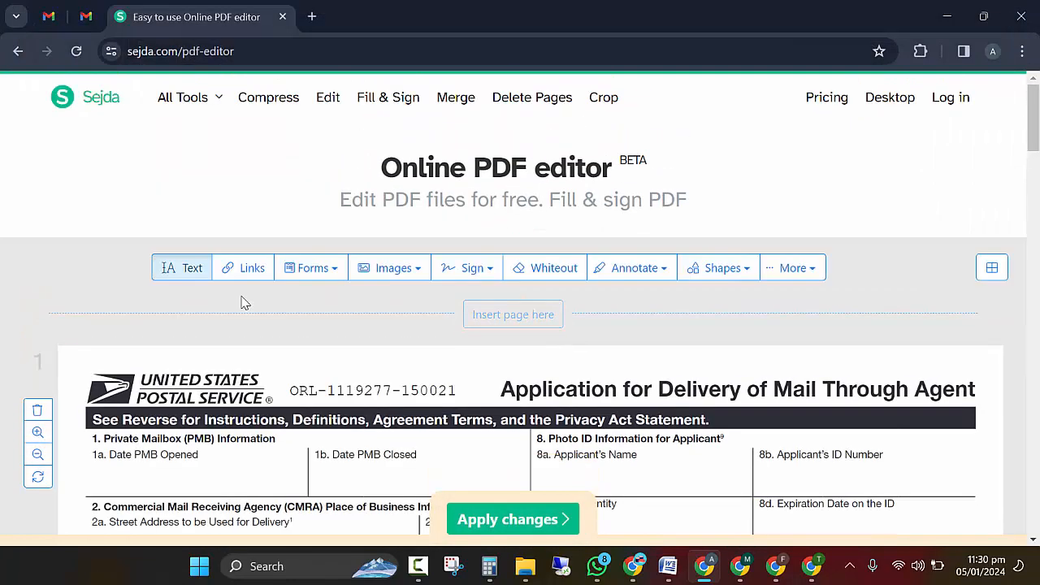
scroll(252, 321, down, 5)
scroll(260, 338, down, 4)
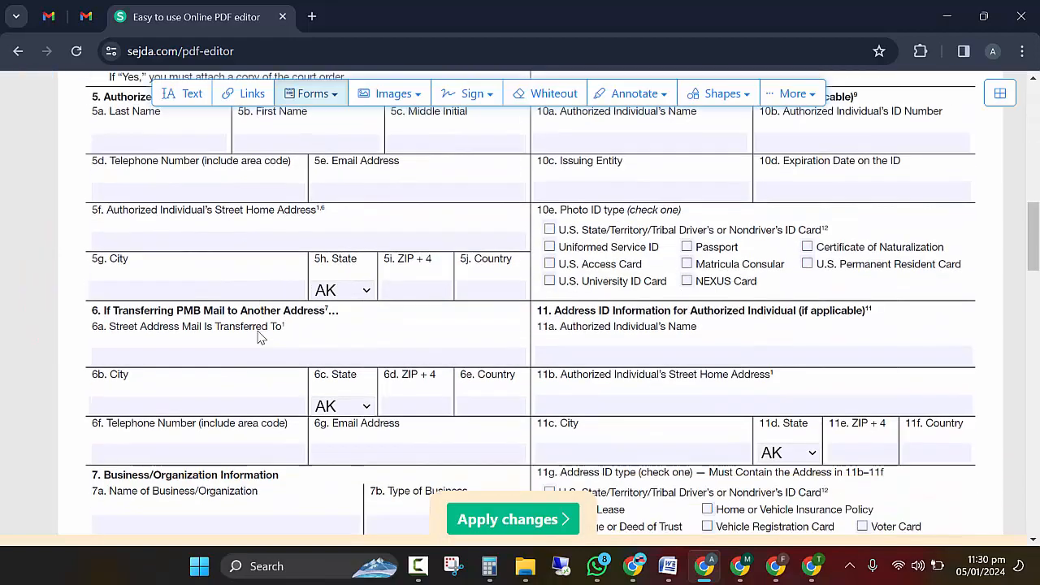
scroll(260, 337, up, 10)
scroll(260, 337, down, 2)
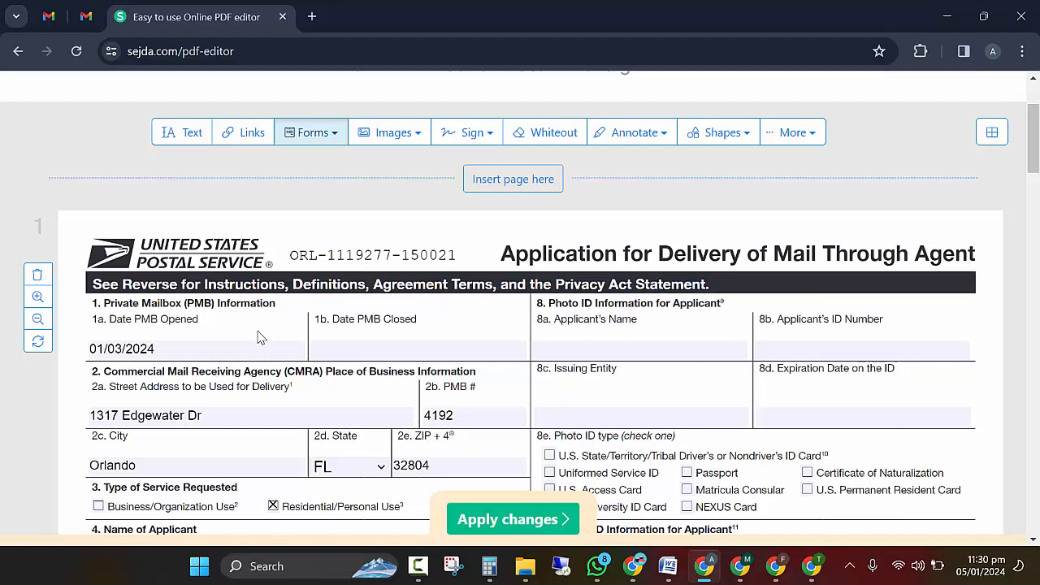
scroll(260, 337, down, 2)
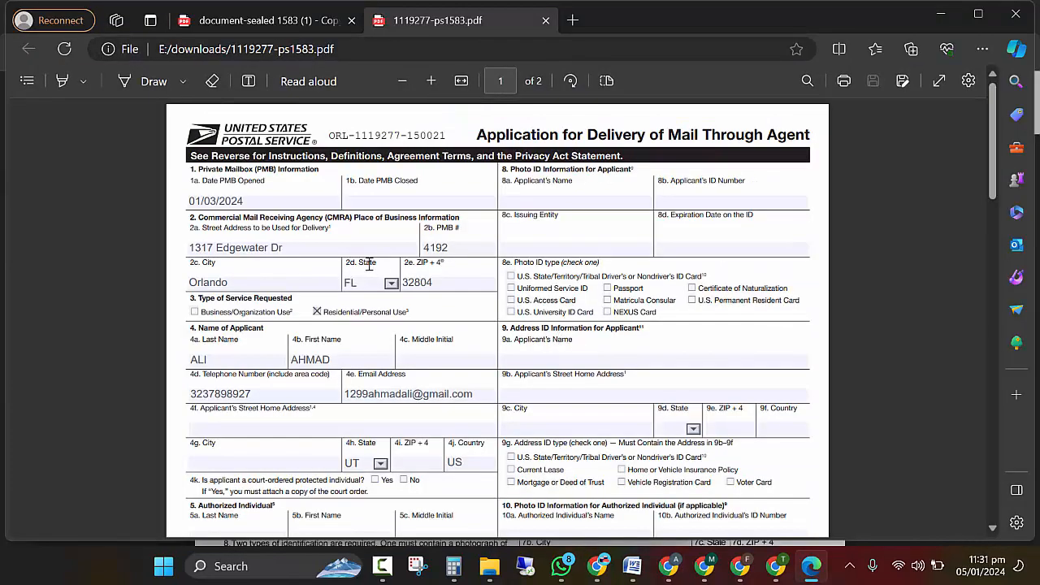
scroll(371, 267, down, 5)
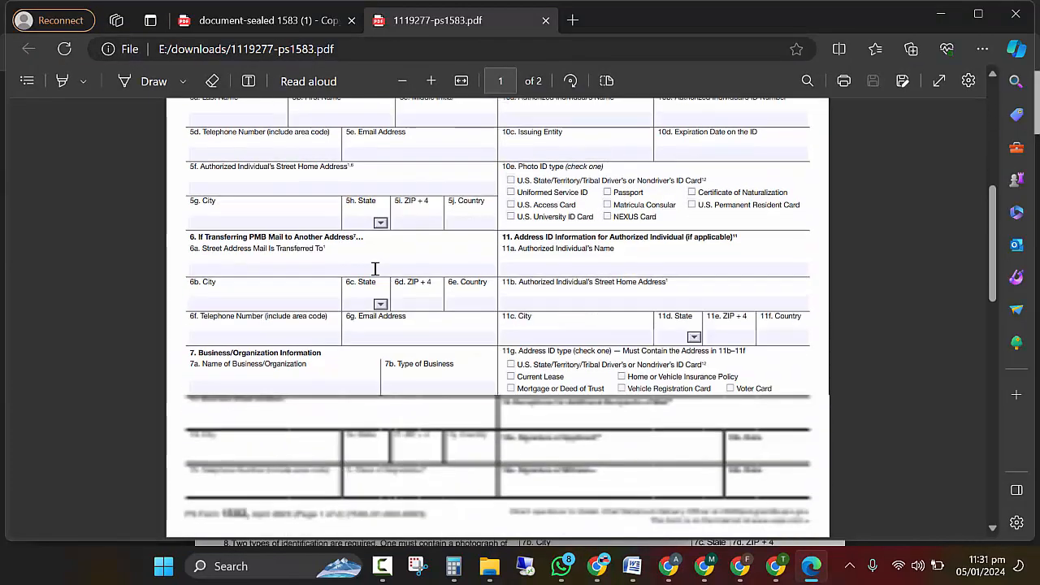
Step: Check section 8 of the sealed 1583 copy in Edge, then return to the Sejda editor in Chrome
scroll(371, 267, up, 5)
click(272, 21)
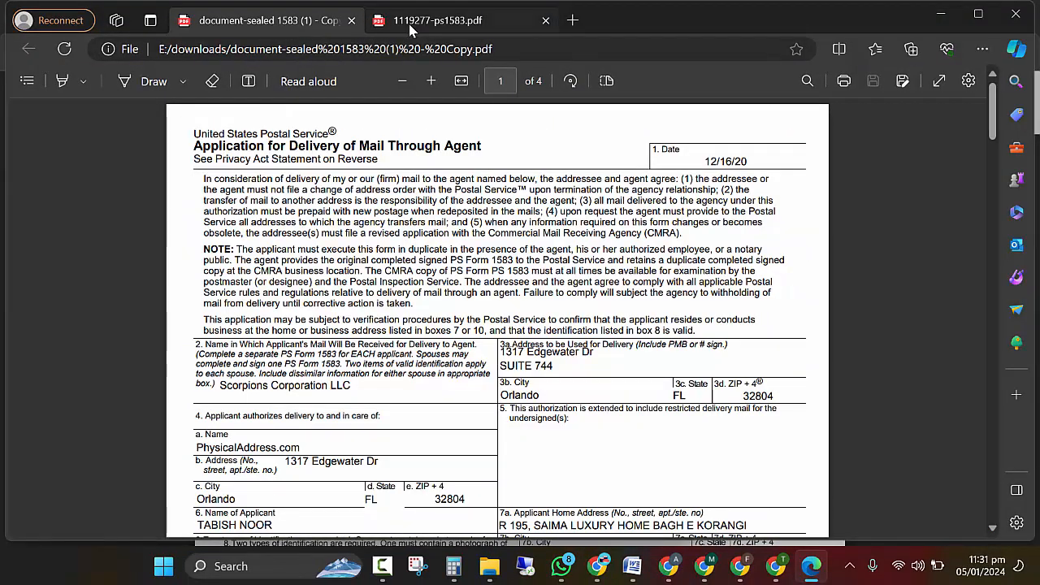
mouse_move(412, 30)
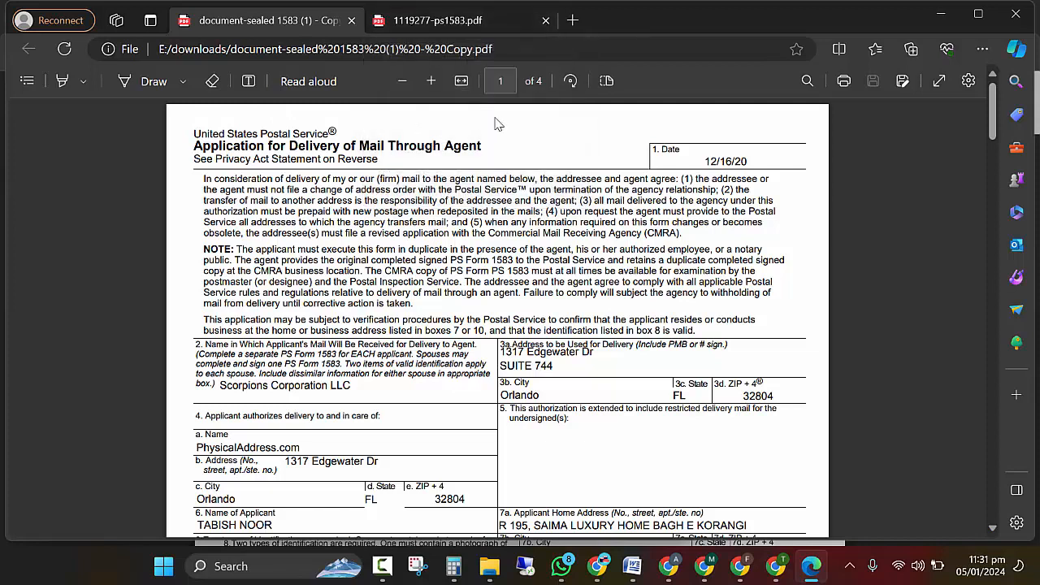
ctrl+scroll(477, 234, down, 3)
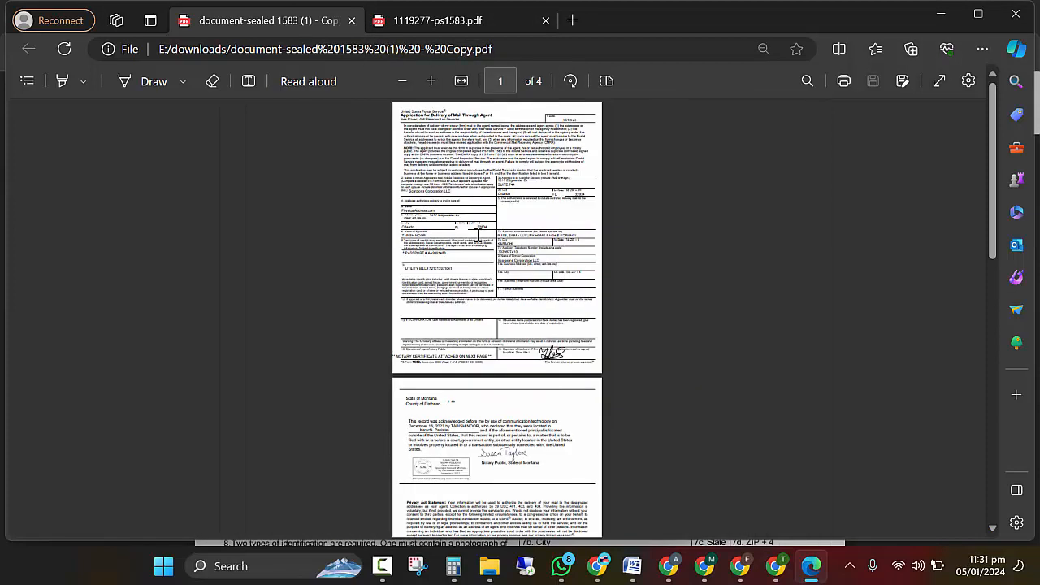
ctrl+scroll(471, 349, up, 5)
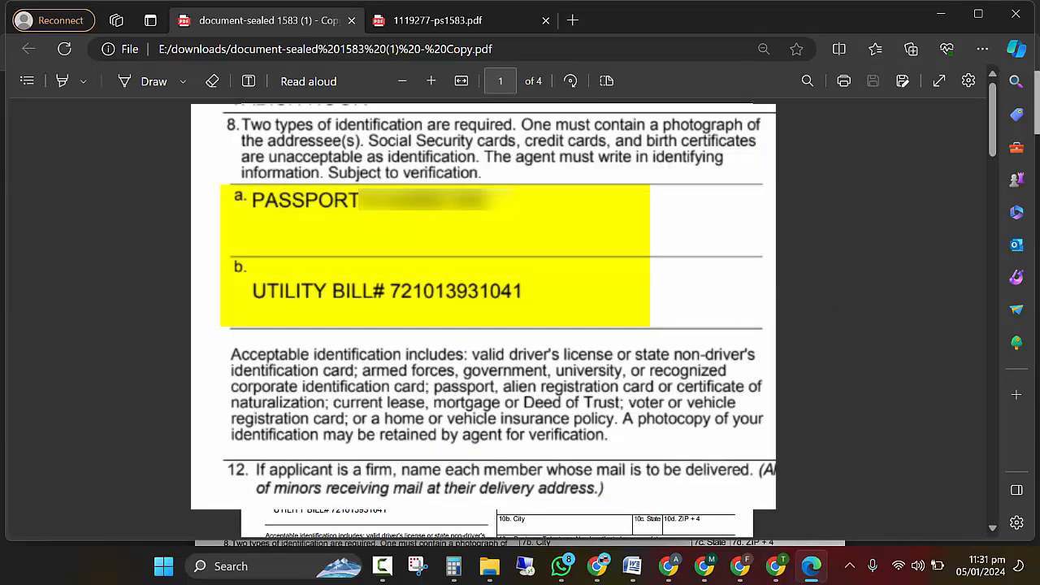
key(ctrl+Tab)
click(669, 569)
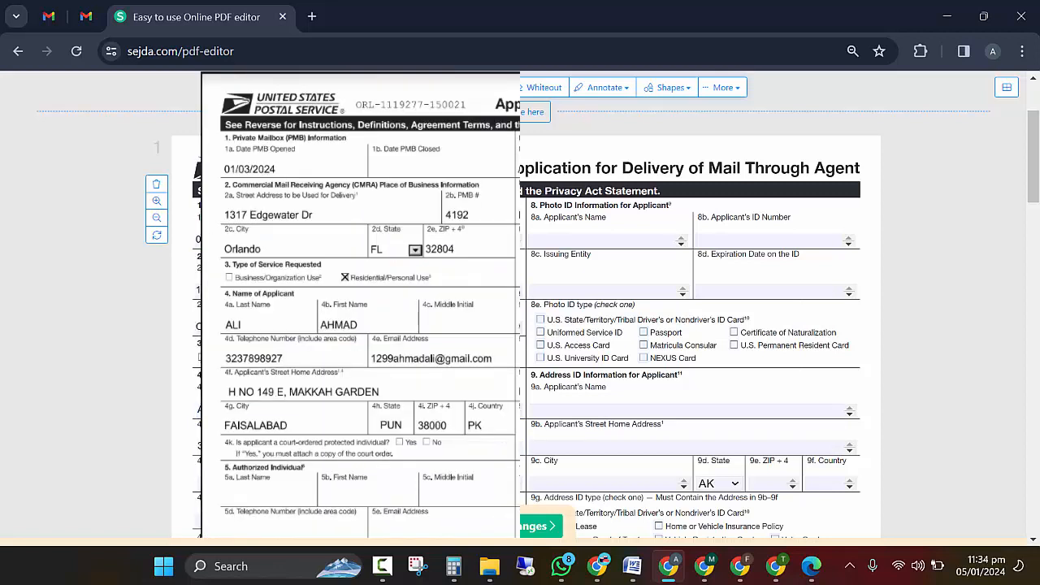
Step: Place the cursor in field 4f Street Home Address and bring up the Word notes with the applicant's details
scroll(691, 309, down, 1)
scroll(690, 309, up, 3)
scroll(691, 308, down, 5)
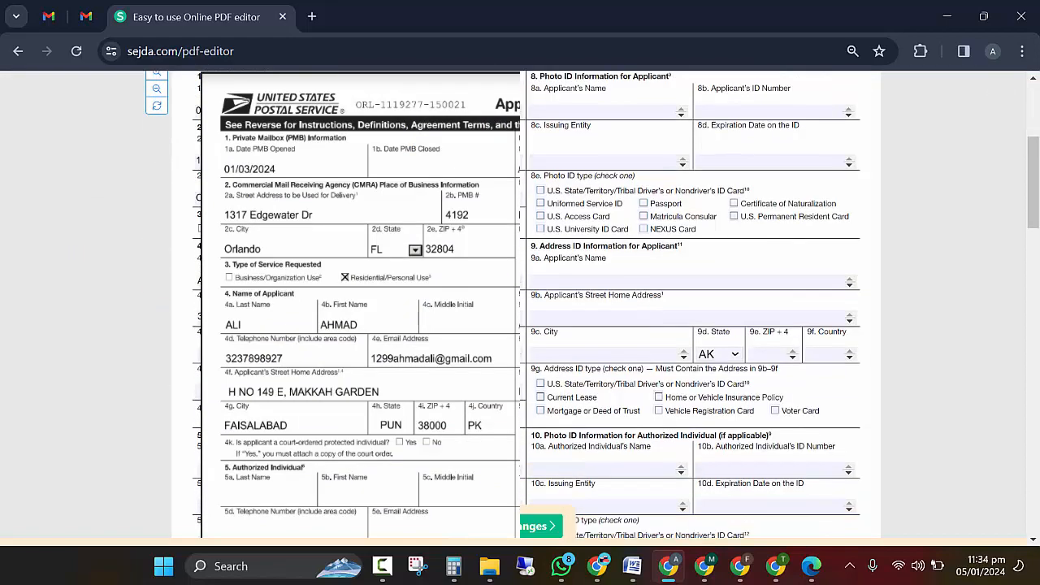
scroll(690, 308, down, 2)
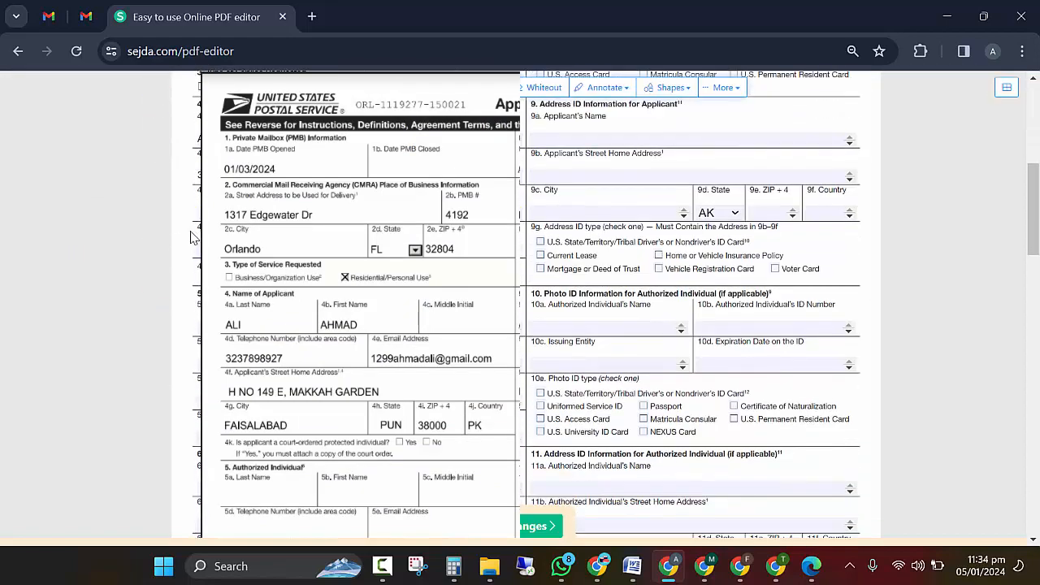
scroll(691, 309, up, 1)
scroll(691, 309, down, 1)
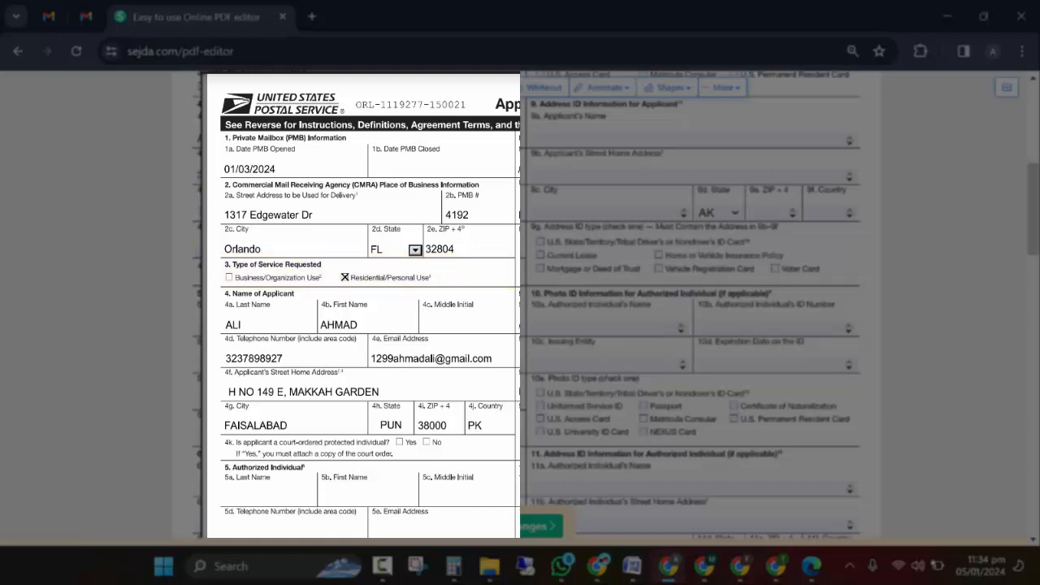
scroll(691, 325, down, 2)
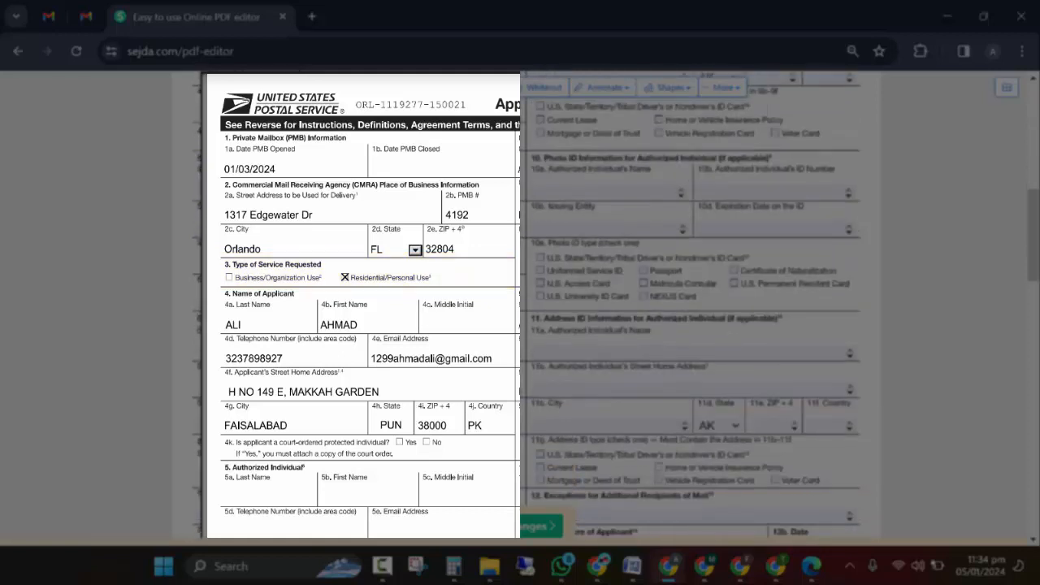
scroll(691, 325, up, 2)
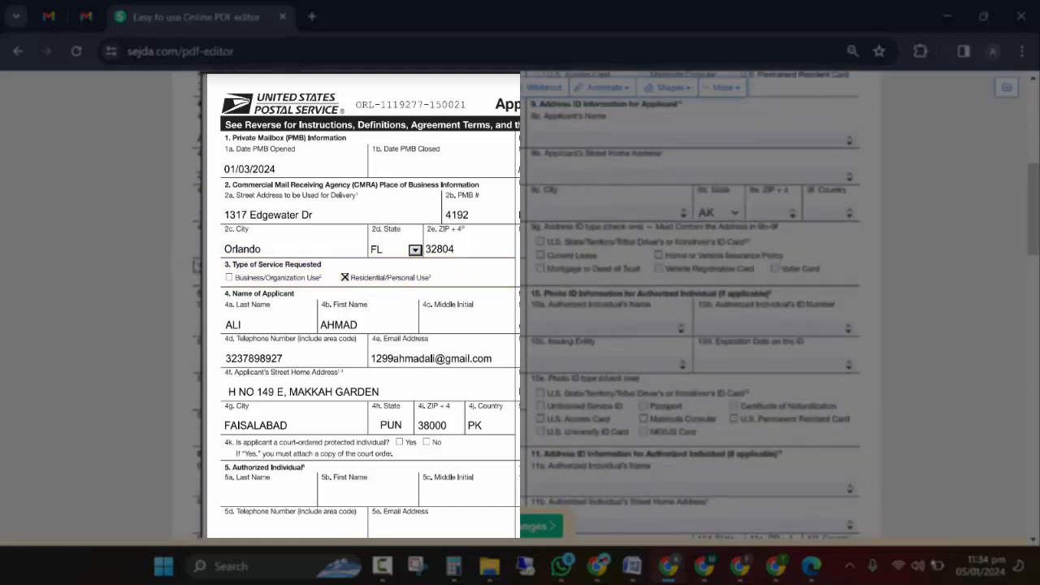
scroll(275, 311, up, 6)
scroll(275, 310, down, 4)
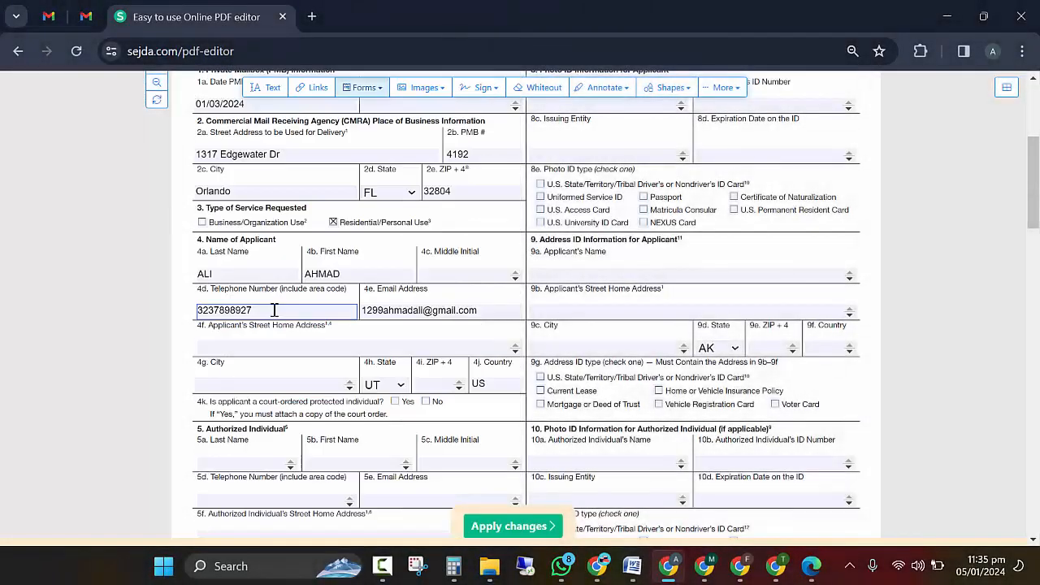
click(296, 347)
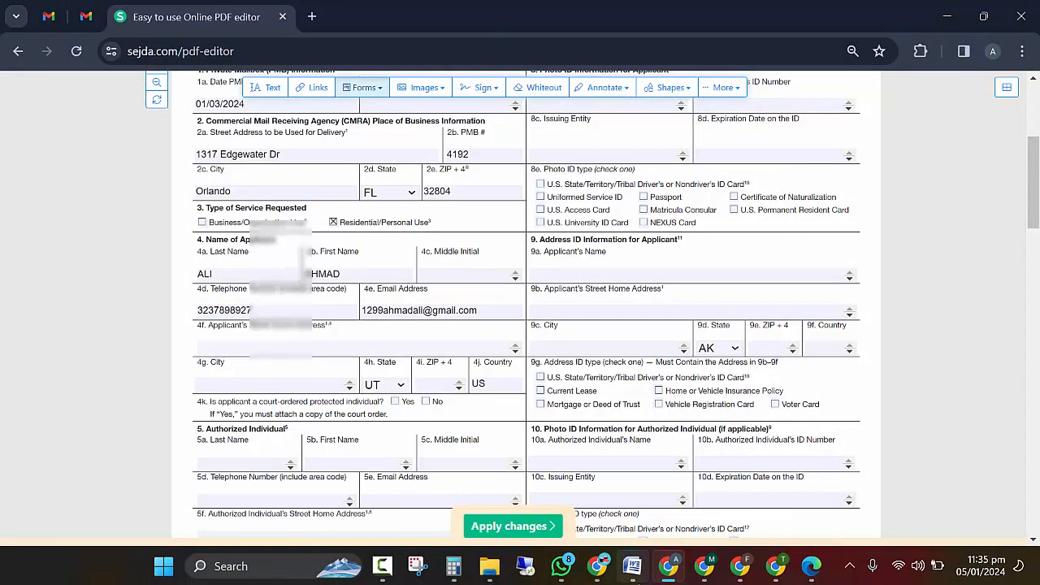
click(633, 567)
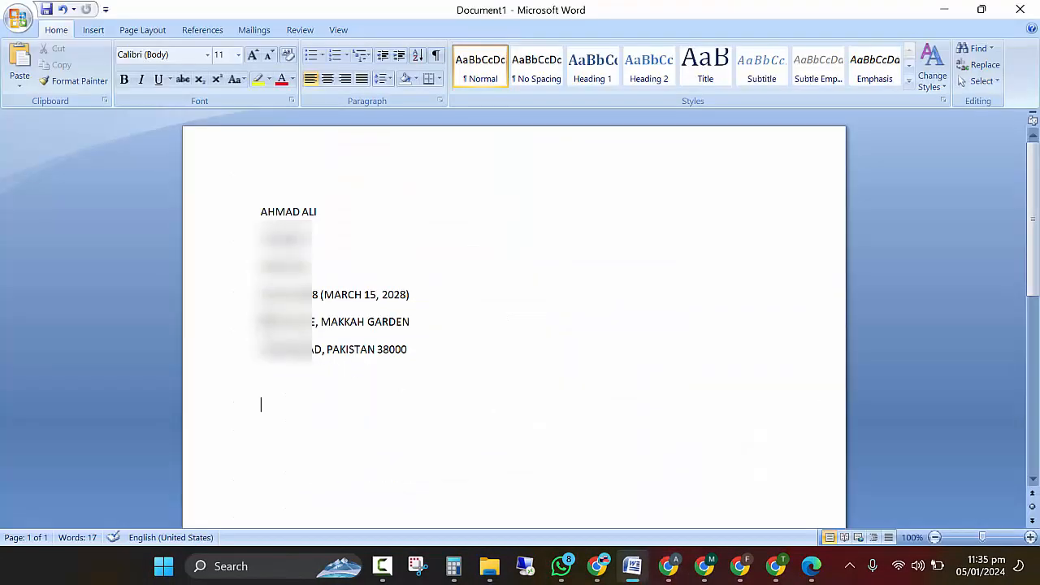
Step: Copy the street address and city FAISALABAD from the Word notes into fields 4f and 4g
drag(261, 315, 408, 349)
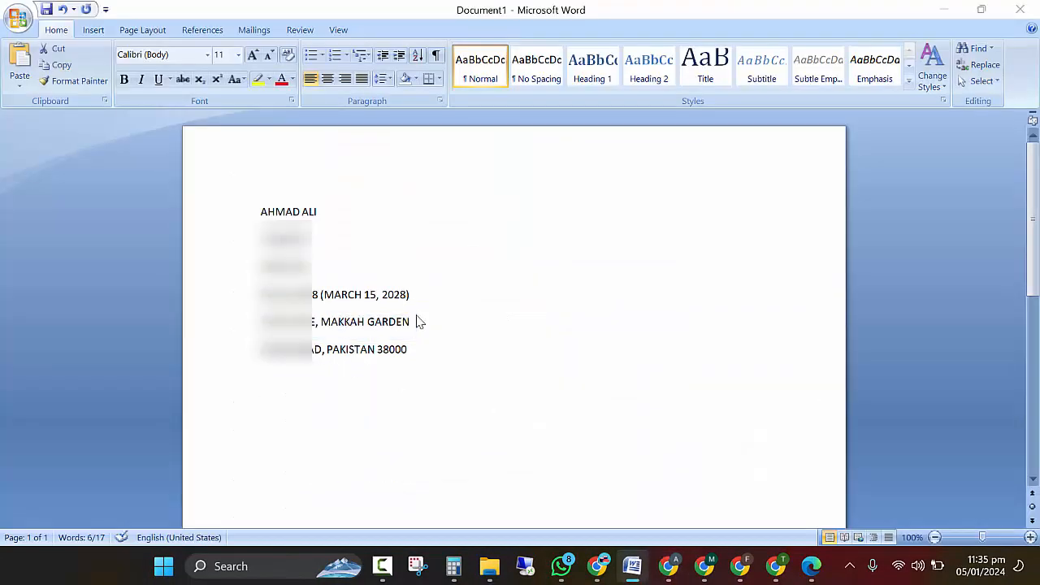
key(alt+Tab)
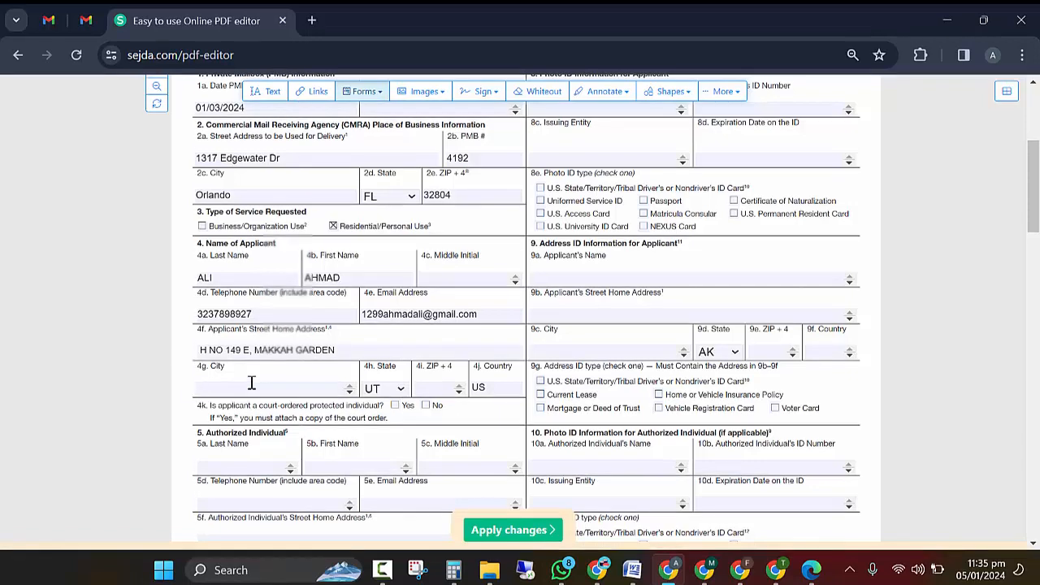
key(alt+Tab)
double_click(302, 354)
key(ctrl+c)
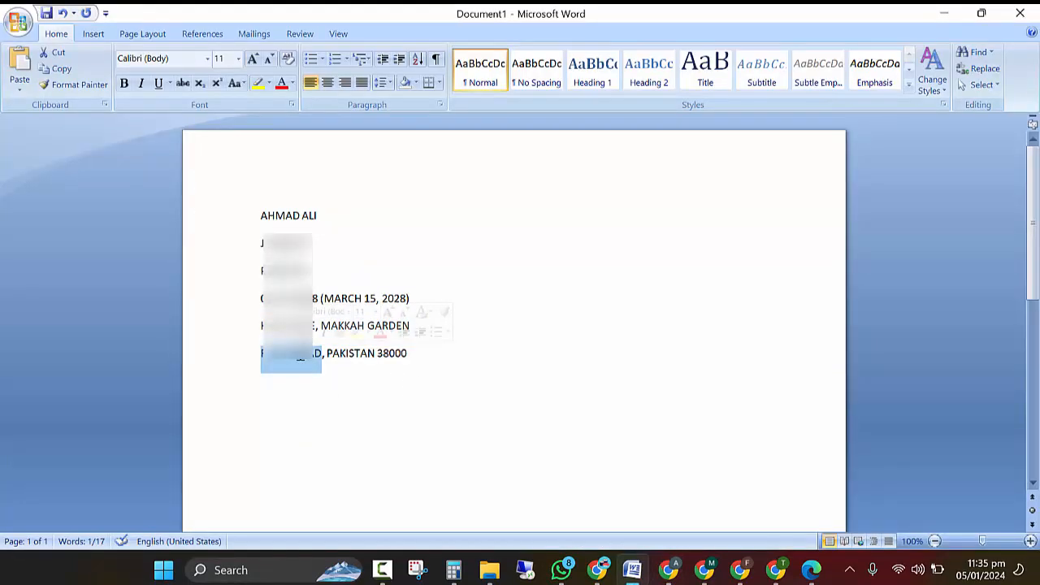
key(alt+Tab)
key(Tab)
key(ctrl+v)
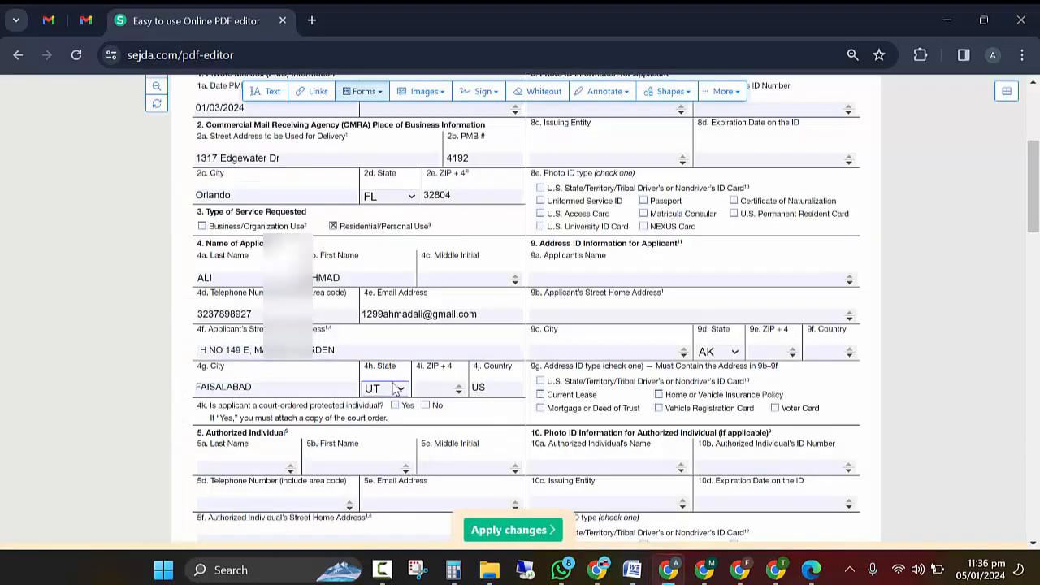
Step: Keep UT in the 4h State dropdown and change the 4j Country from US to PK
key(Tab)
click(384, 389)
scroll(405, 340, up, 10)
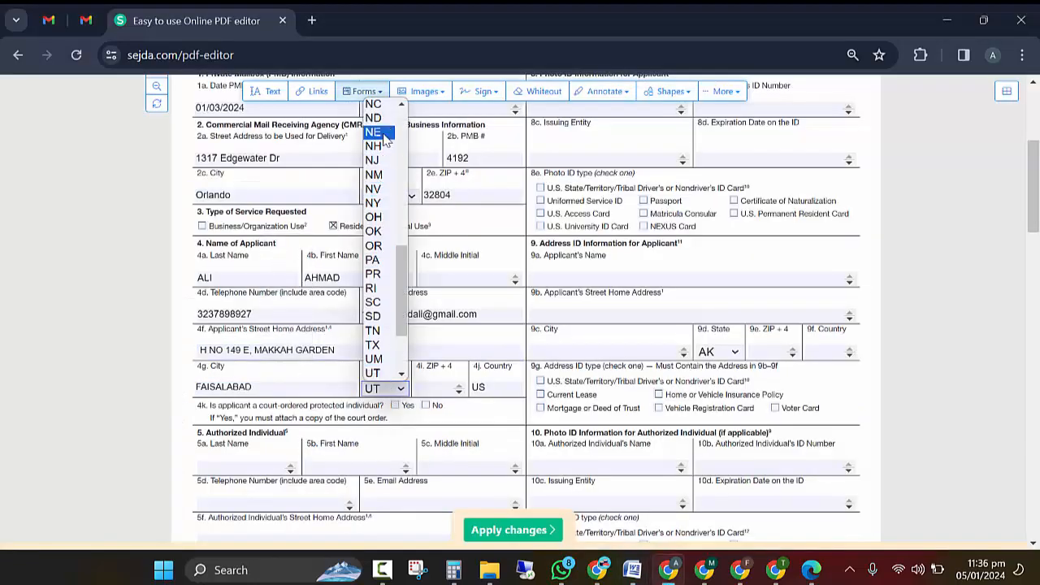
click(438, 389)
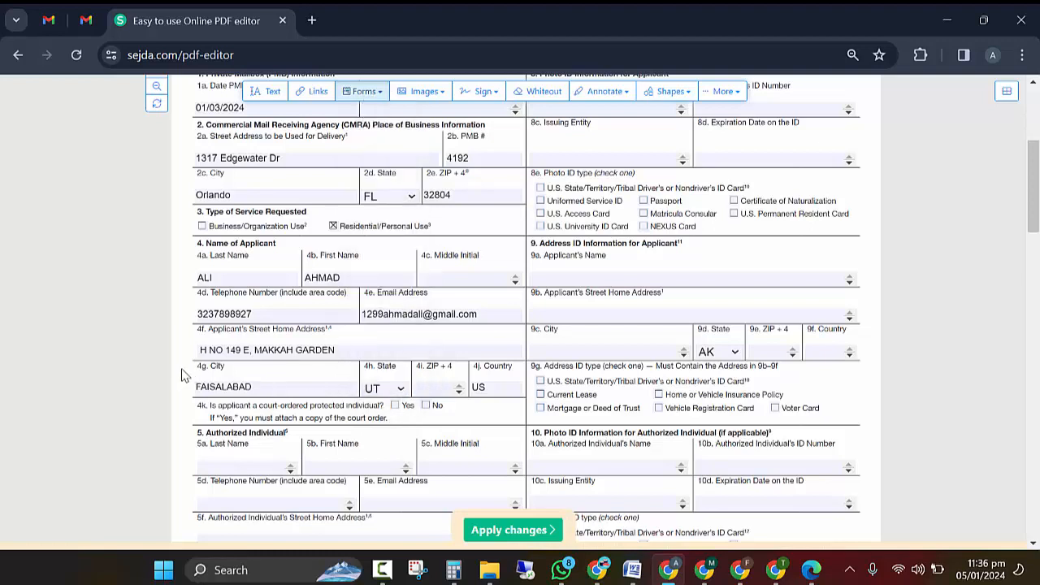
click(437, 390)
click(485, 387)
key(BackSpace)
key(BackSpace)
text(PK)
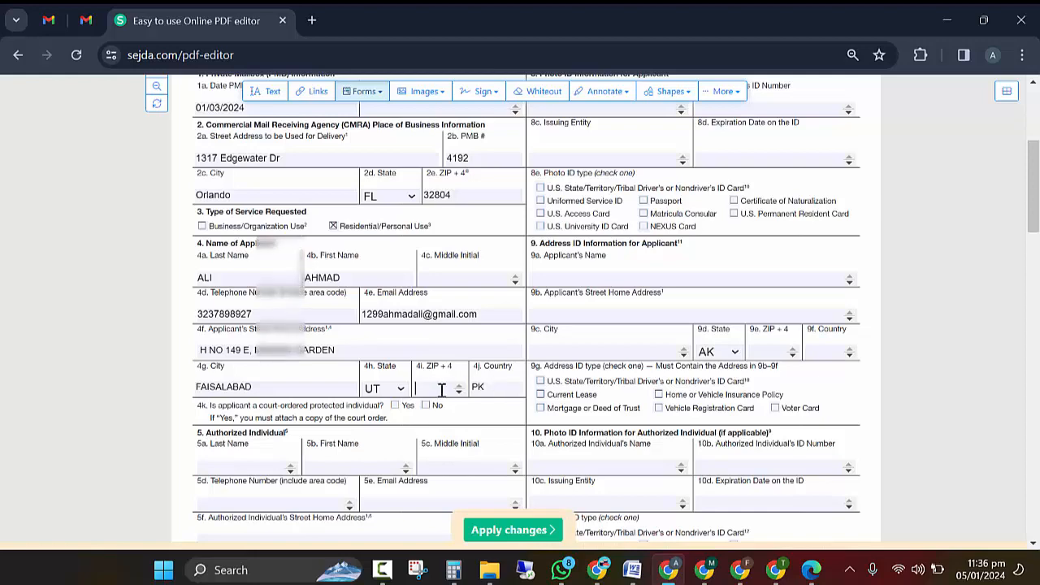
Step: Copy ZIP code 38000 from the Word notes into field 4i
key(alt+Tab)
double_click(395, 355)
click(529, 376)
key(alt+Tab)
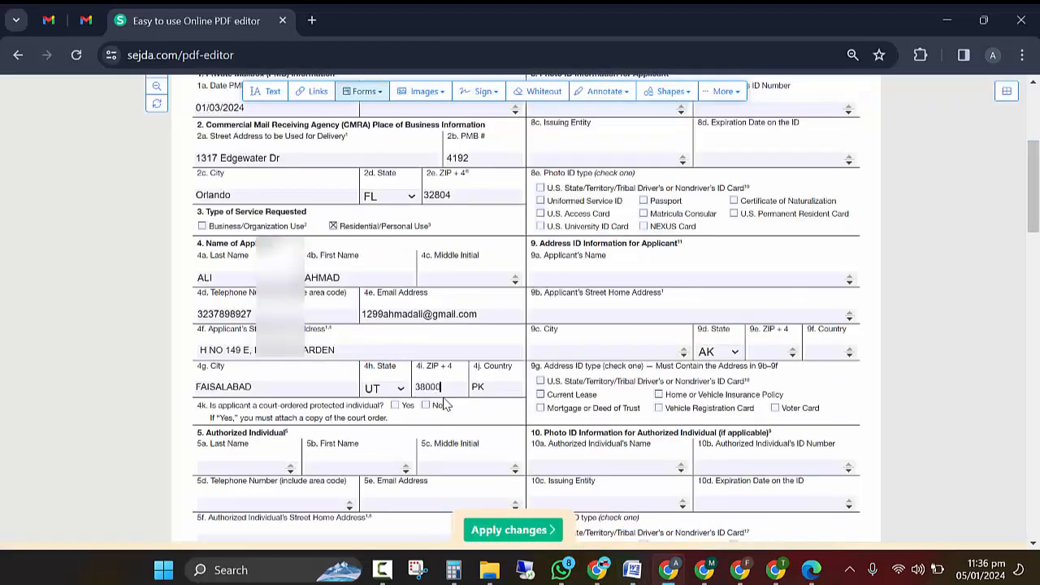
click(206, 384)
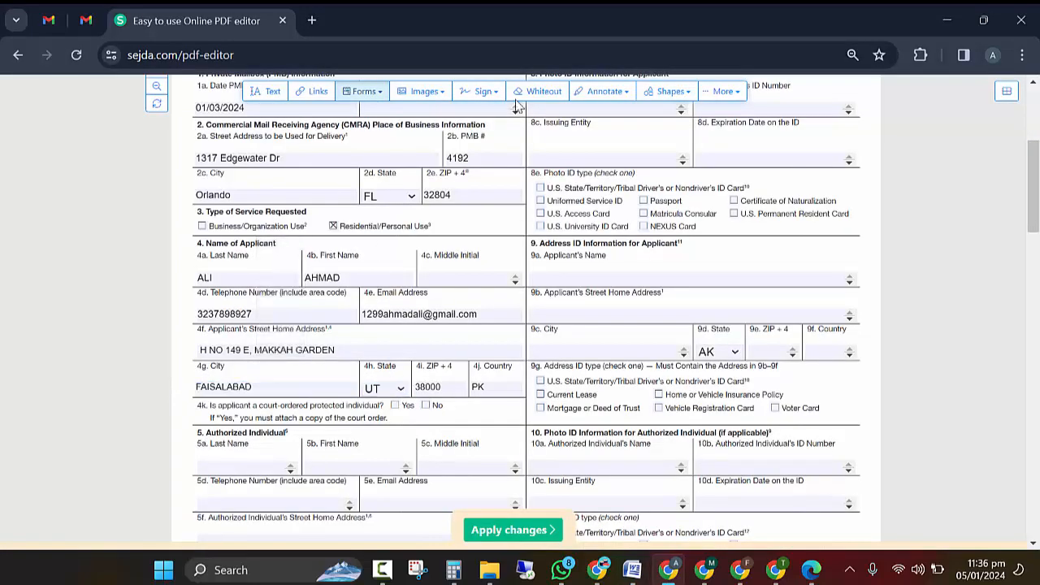
click(543, 91)
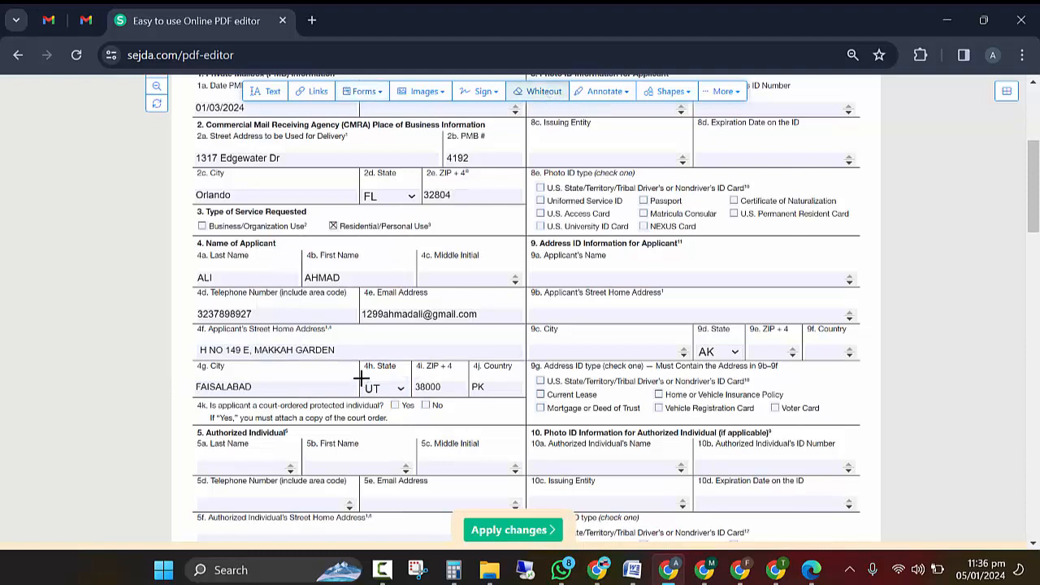
Step: White out the 4h State value and overlay it with the text PUN
drag(363, 381, 407, 394)
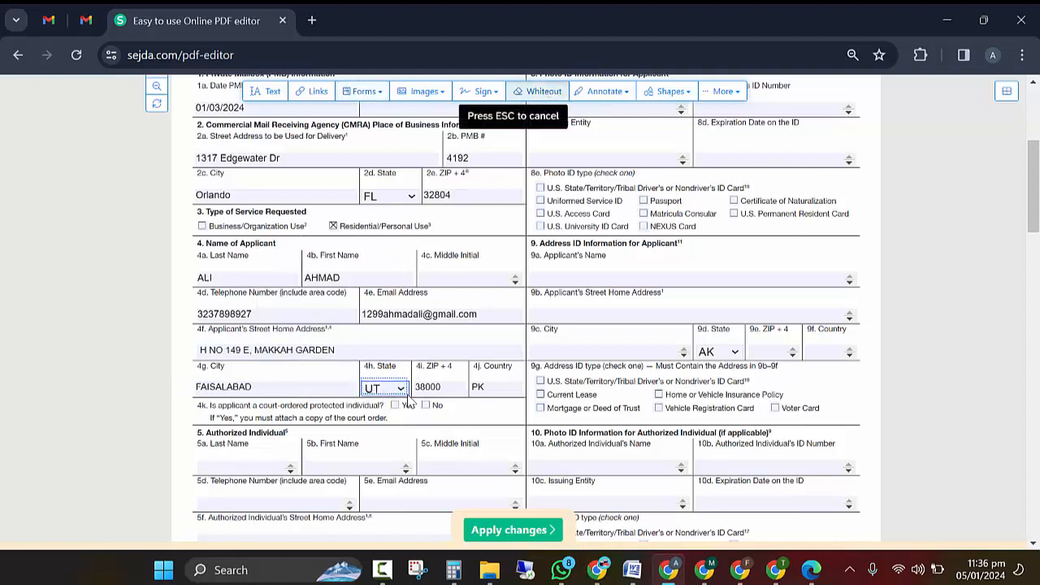
click(268, 91)
click(366, 384)
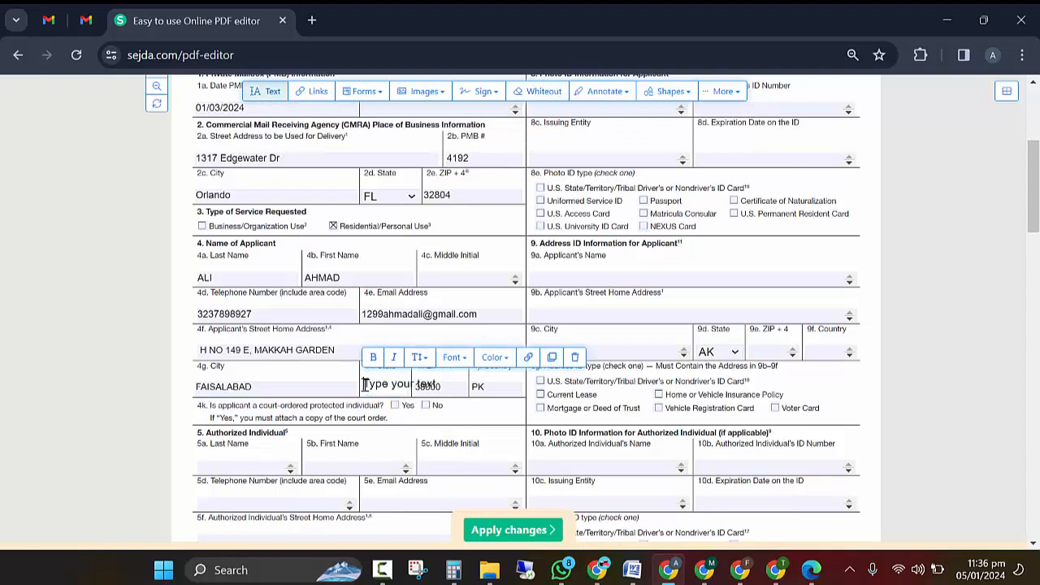
text(SINGH)
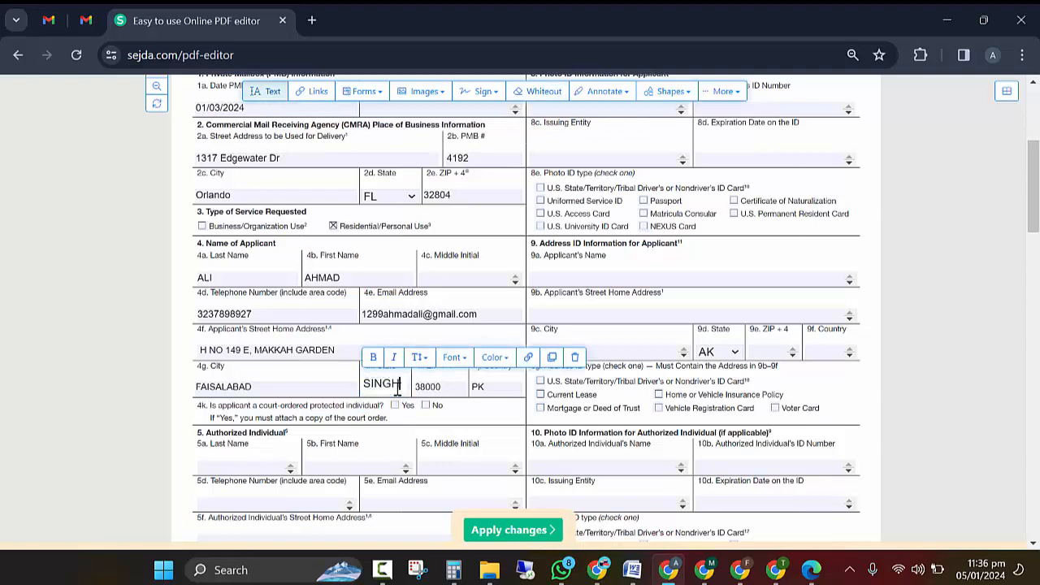
key(BackSpace)
key(BackSpace)
key(BackSpace)
key(BackSpace)
key(BackSpace)
text(PUN)
click(186, 382)
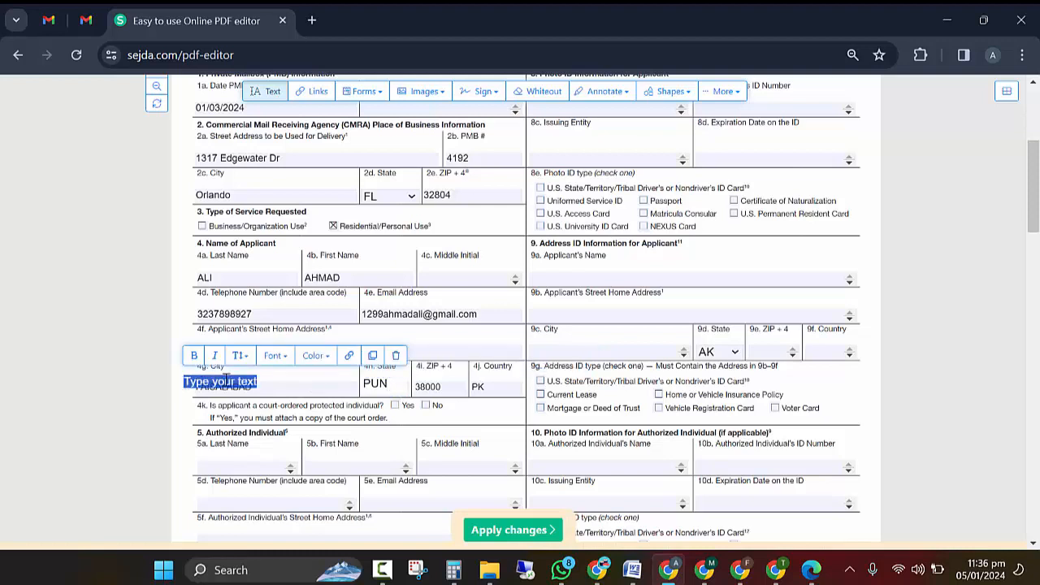
click(373, 385)
drag(374, 385, 379, 392)
Step: Add FAISALABAD as a text box in the 4g City field
click(167, 391)
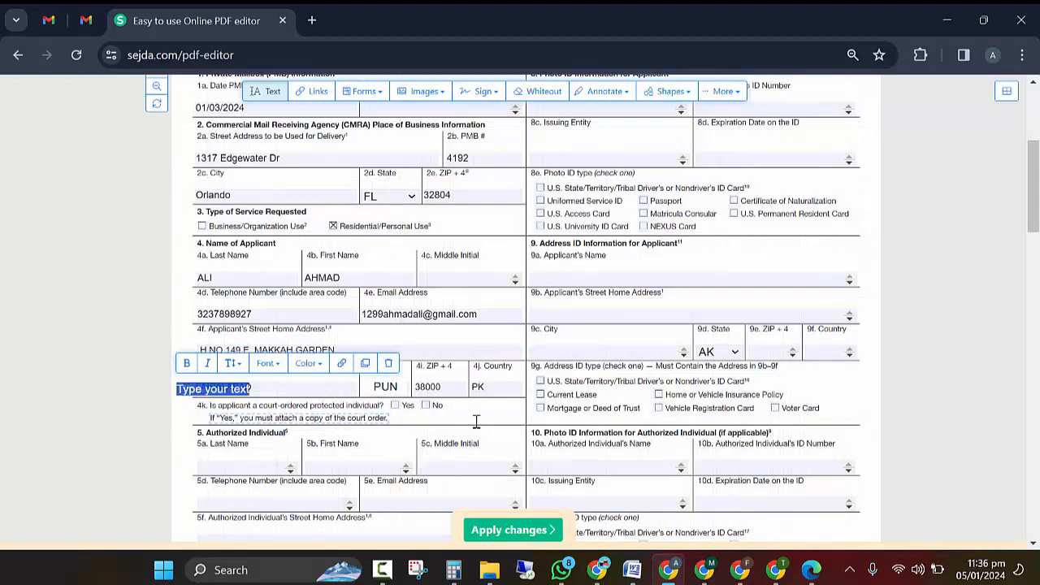
text(FAISALABAD)
click(388, 367)
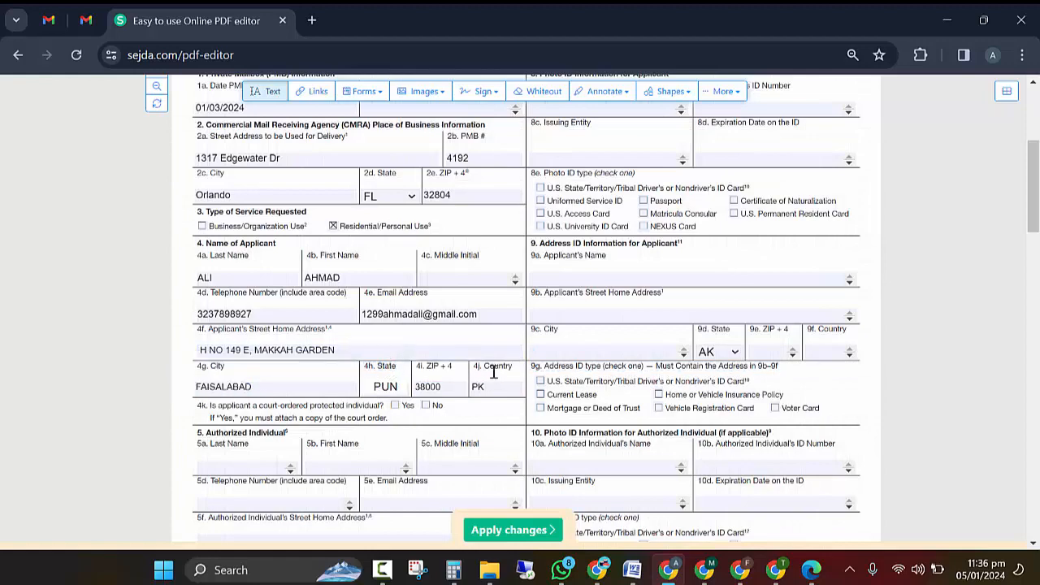
scroll(494, 379, down, 2)
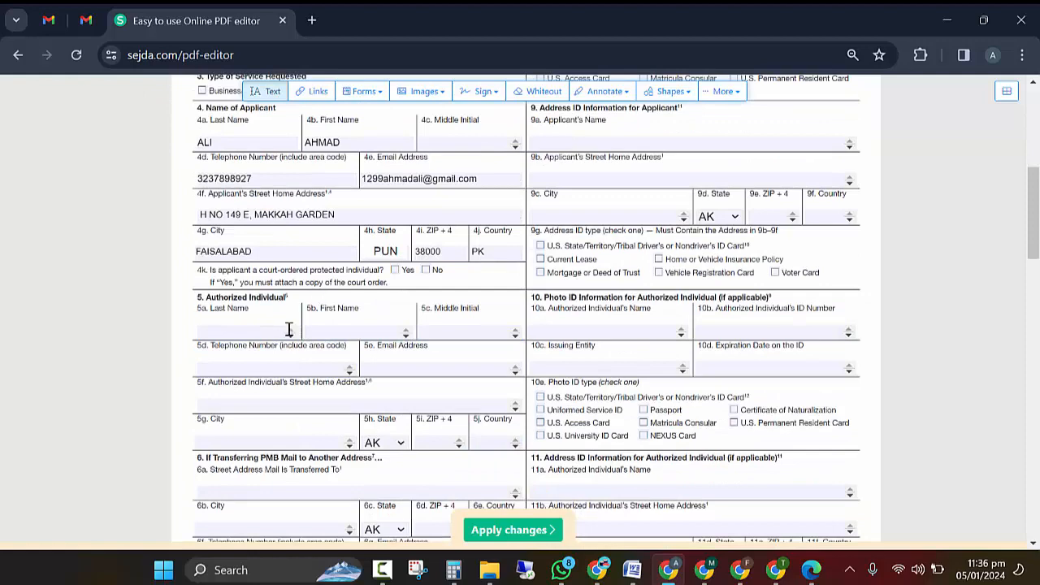
Step: Enter the applicant's name in 8a and paste their ID number from the notes into 8b
scroll(581, 242, up, 4)
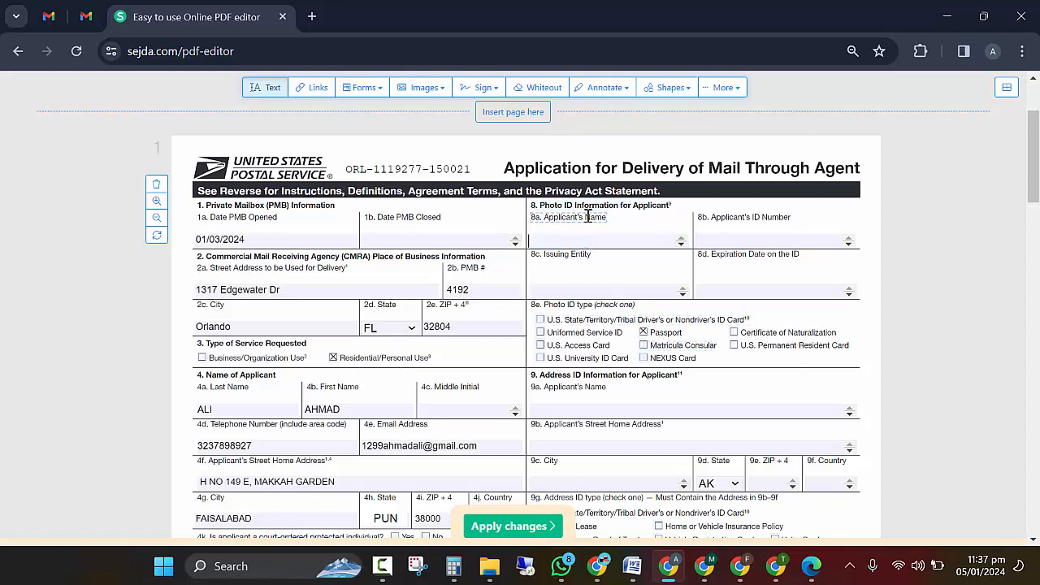
click(616, 231)
key(alt+Tab)
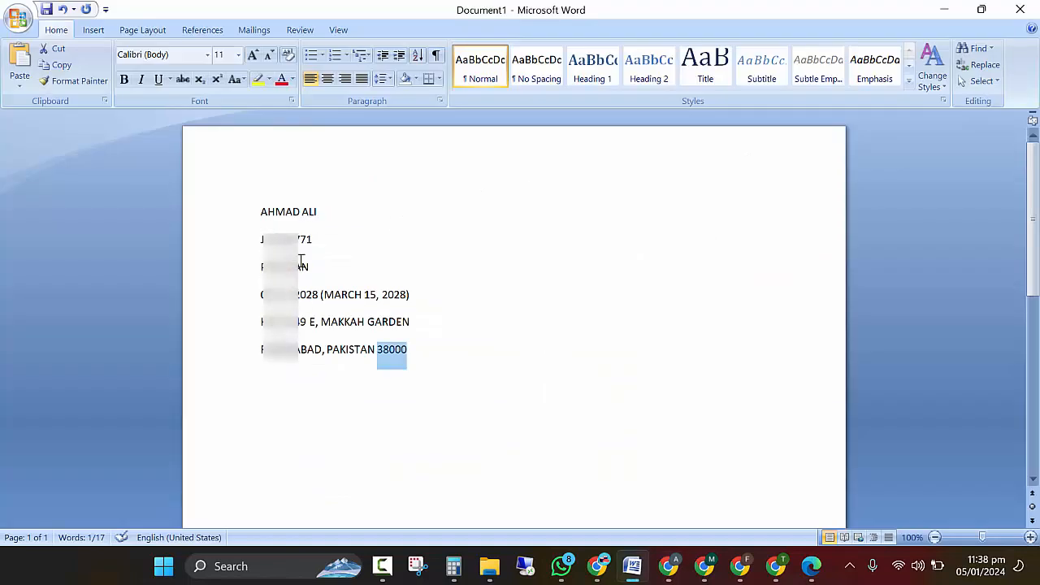
double_click(295, 240)
key(ctrl+c)
key(alt+Tab)
click(759, 242)
key(ctrl+v)
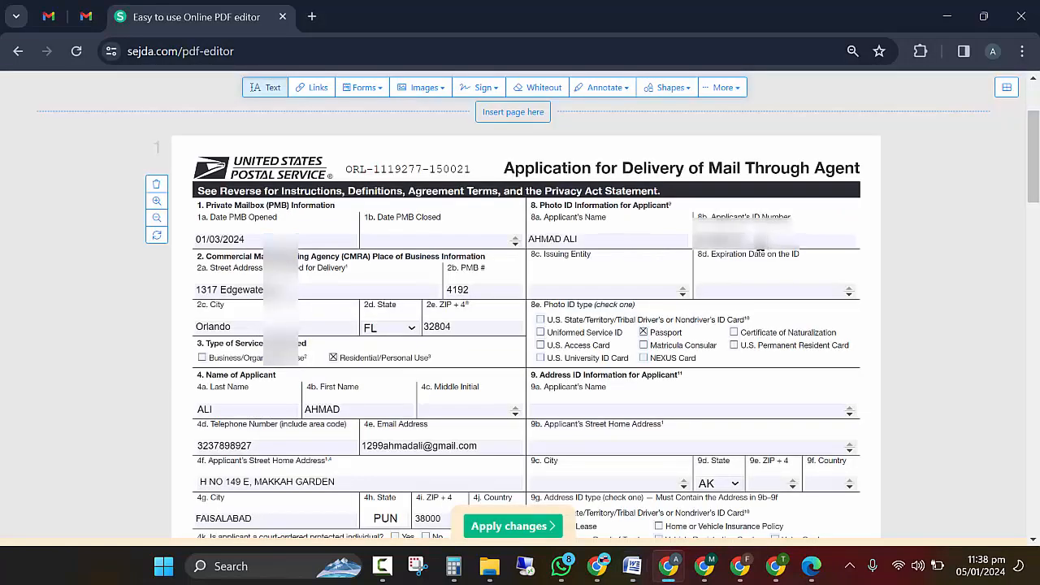
Step: Type PAKISTNAI as the issuing entity in field 8c
click(598, 288)
text(PAKISTNAI)
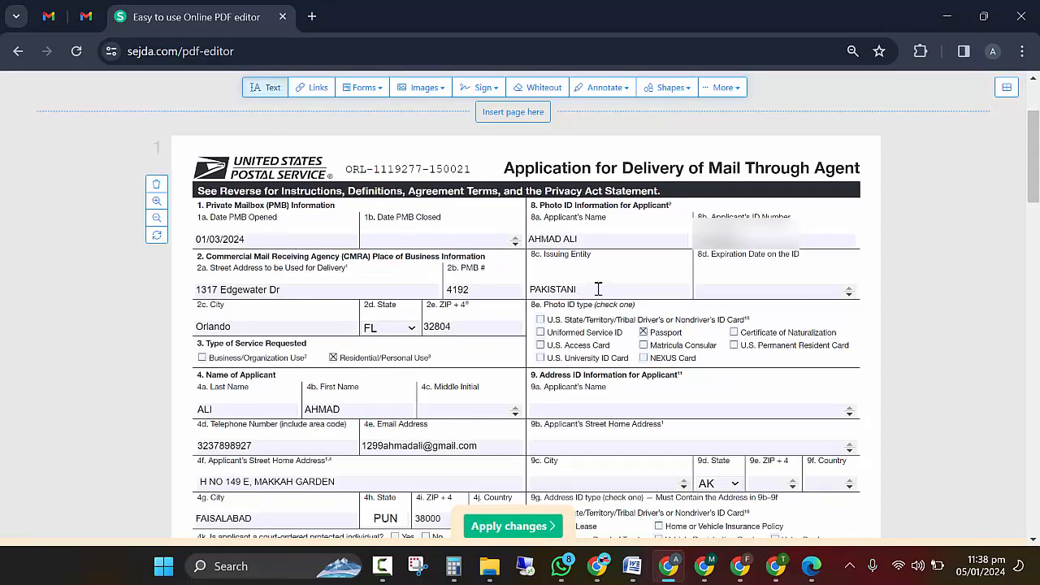
key(alt+Tab)
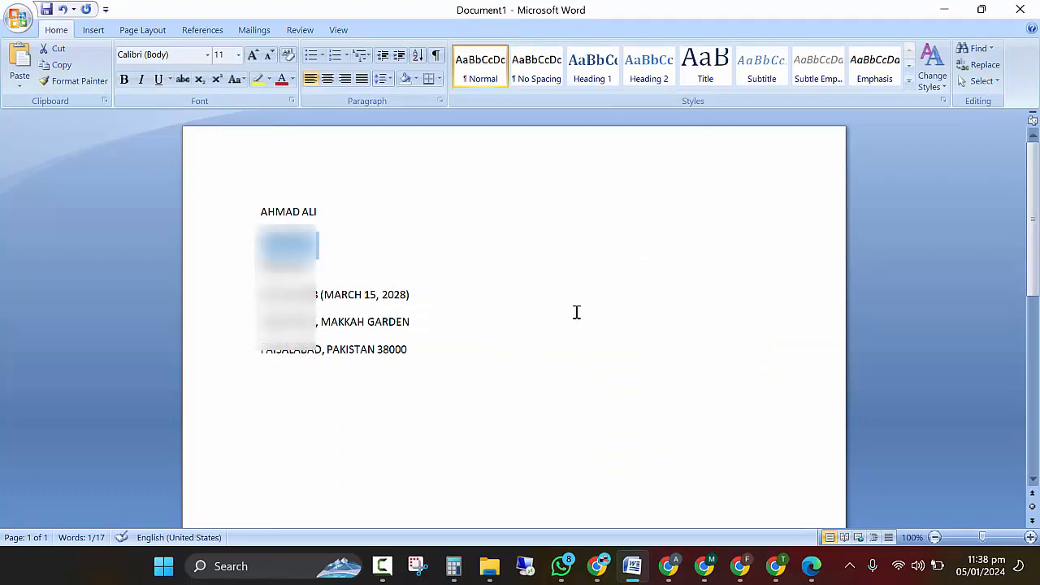
key(alt+Tab)
Step: Enter the expiration date in 8d, correcting the year so it reads 03/15/2028
click(727, 289)
text(0)
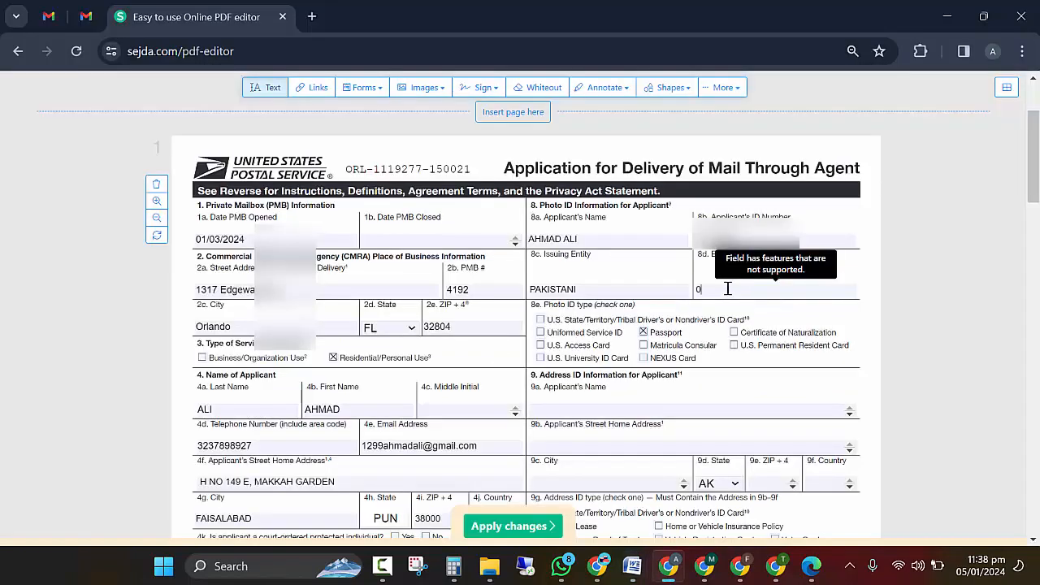
text(3/)
key(alt+Tab)
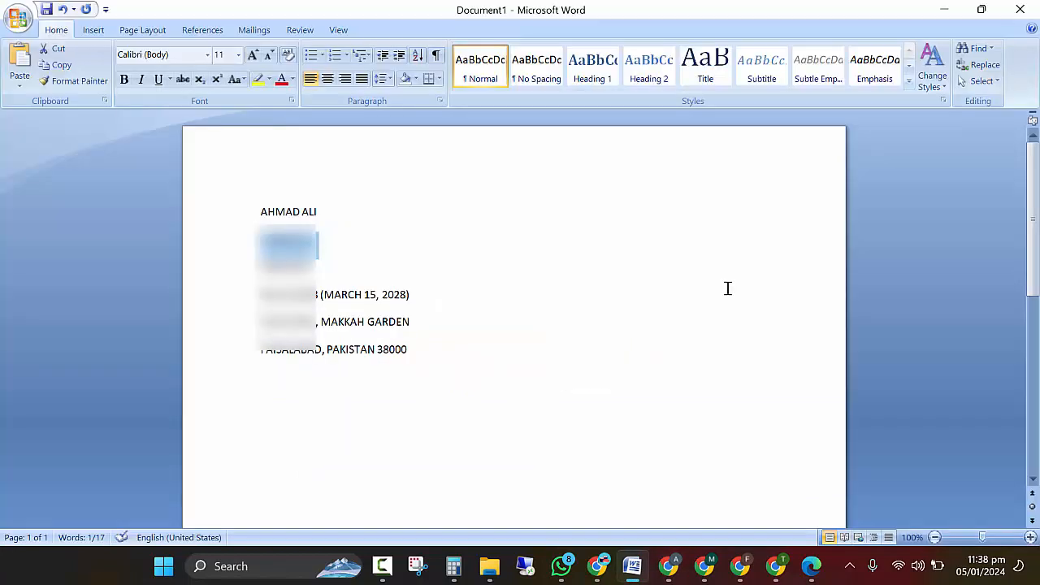
key(alt+Tab)
text(15/2)
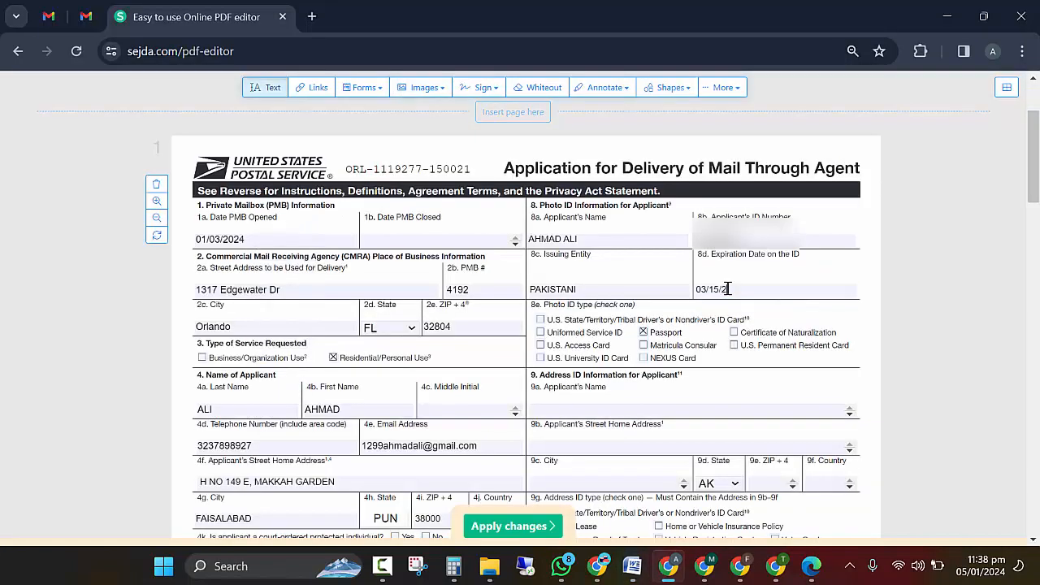
text(000)
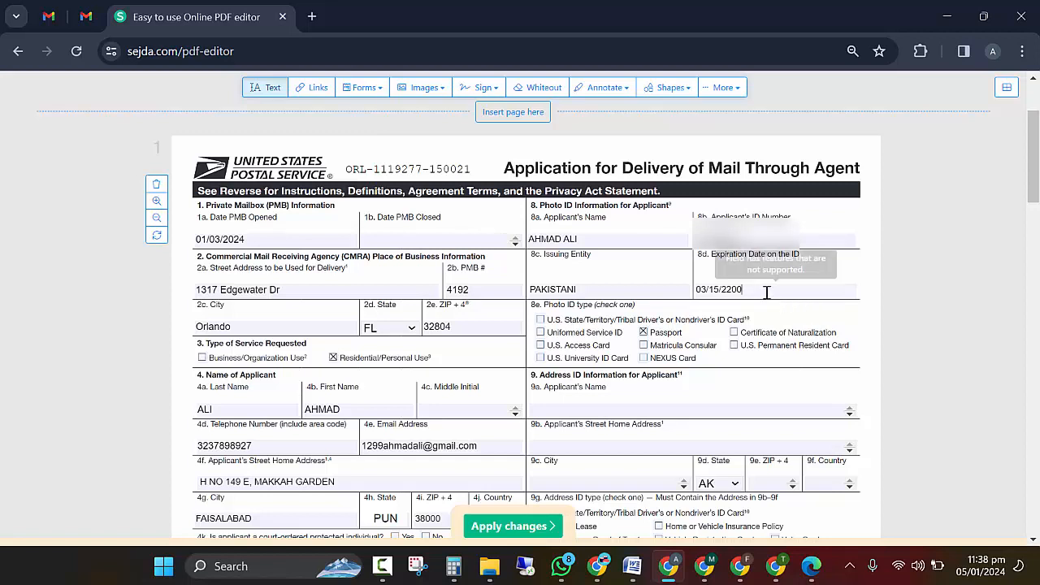
key(BackSpace)
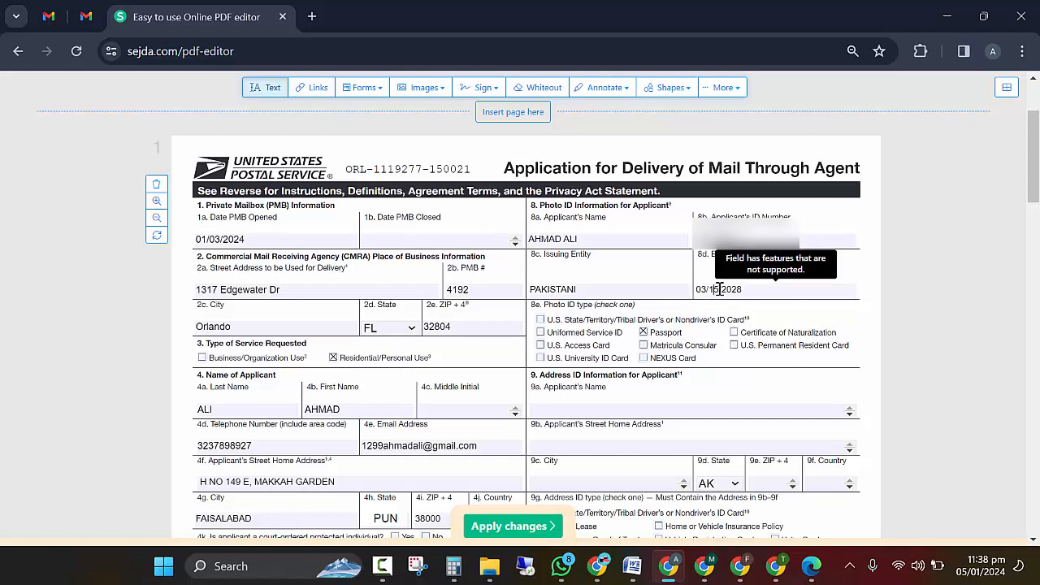
double_click(731, 289)
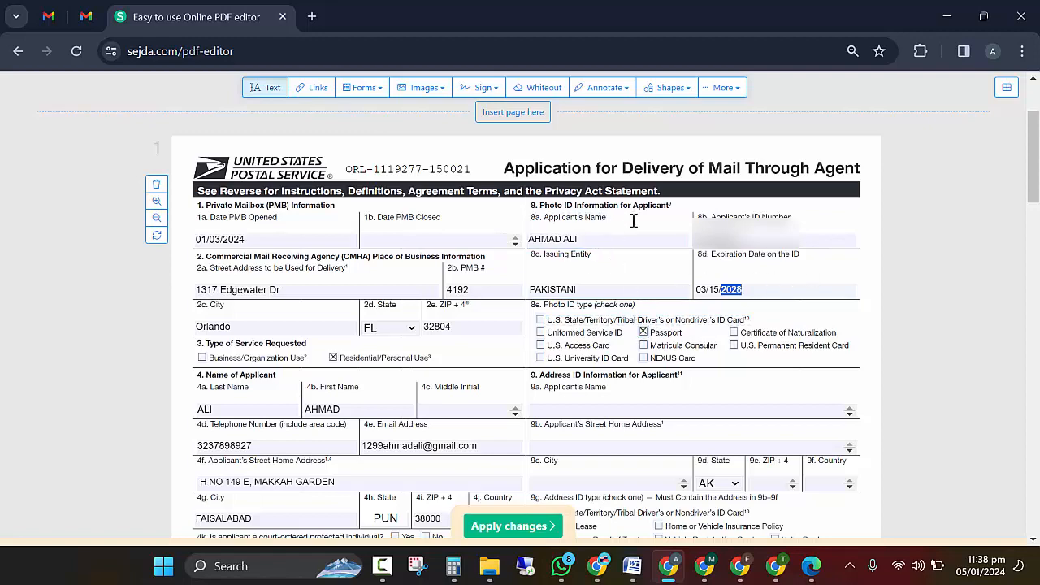
scroll(635, 221, down, 1)
scroll(634, 221, down, 3)
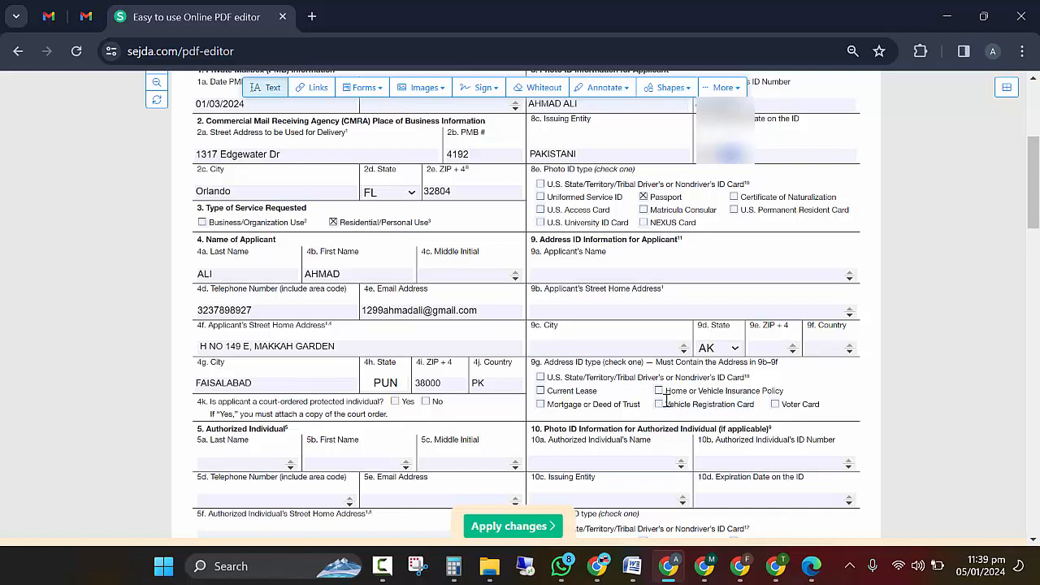
Step: Tick Current Lease in 9g and type the applicant's name into field 9a
click(541, 392)
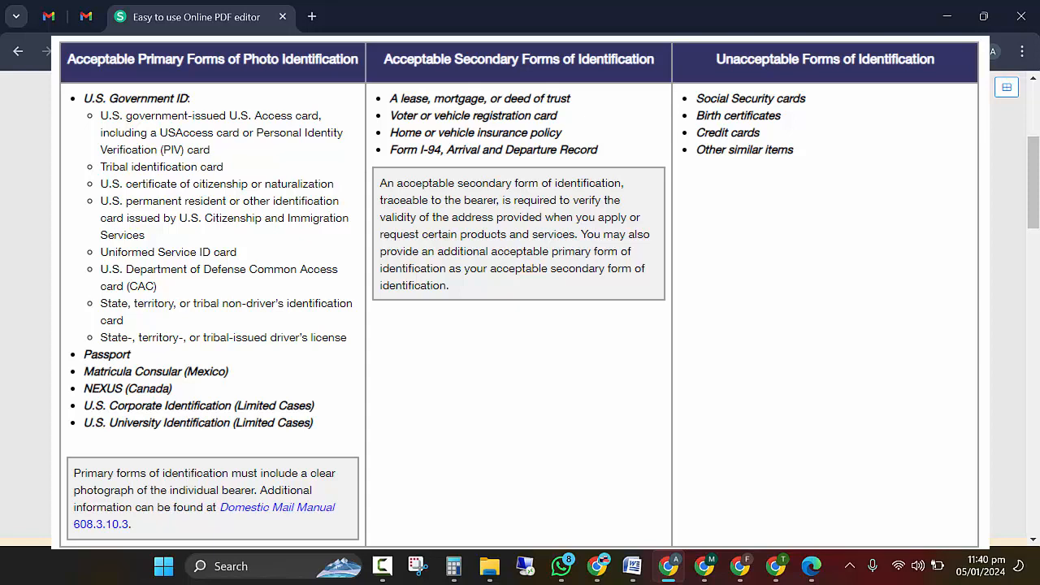
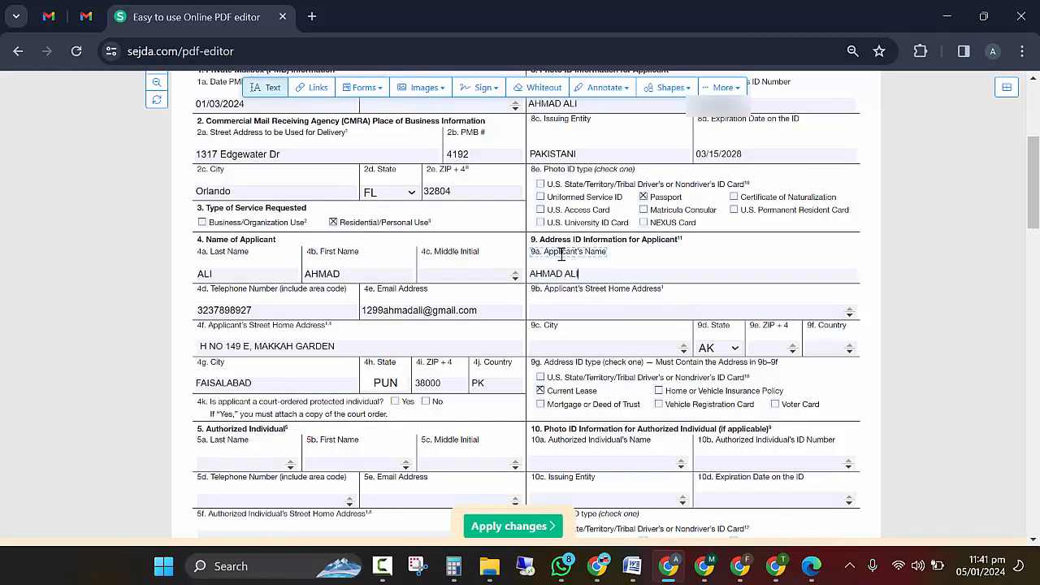
Step: Copy the street address and city from 4f and 4g into fields 9b and 9c
click(594, 307)
triple_click(294, 346)
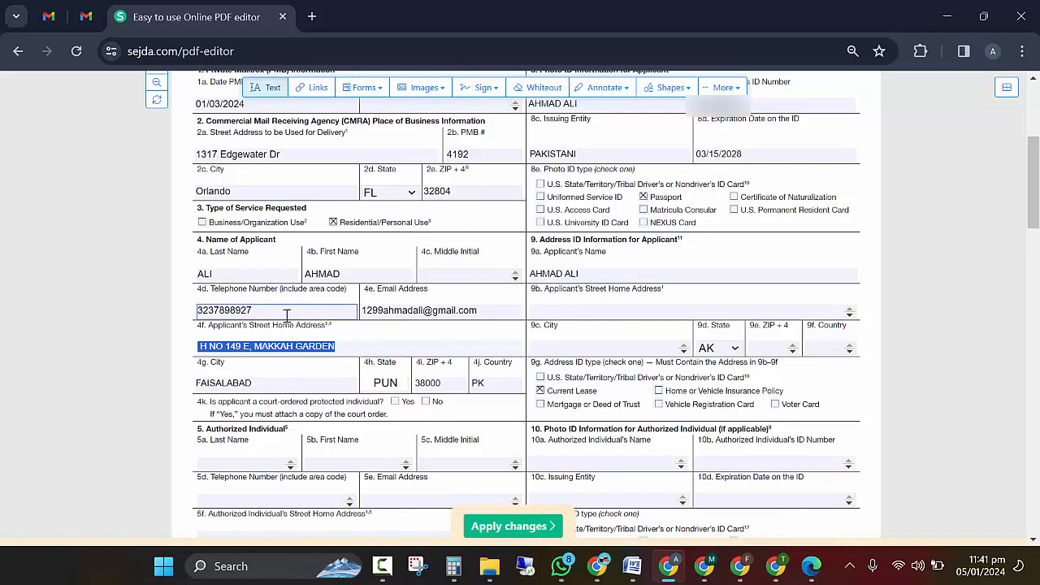
click(590, 307)
key(ctrl+v)
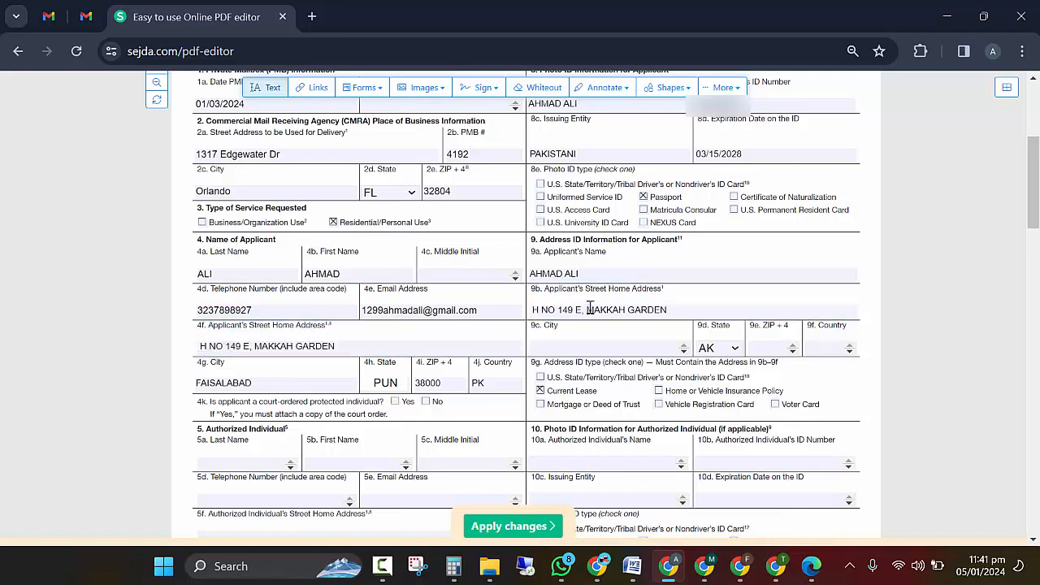
click(584, 345)
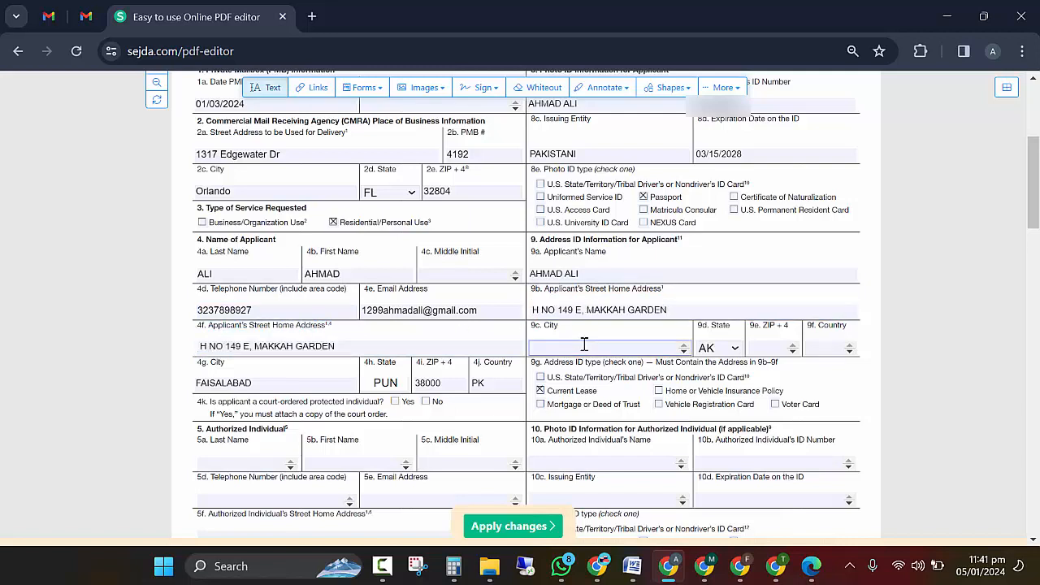
double_click(242, 383)
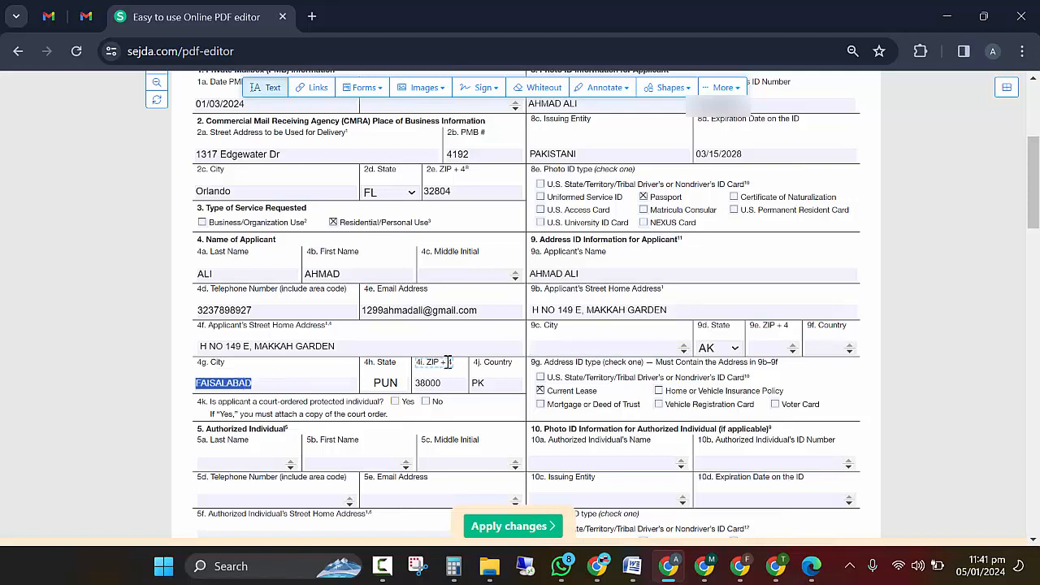
click(602, 346)
key(ctrl+v)
Step: White out the 9d State dropdown and overlay it with the text PUNJ
click(735, 348)
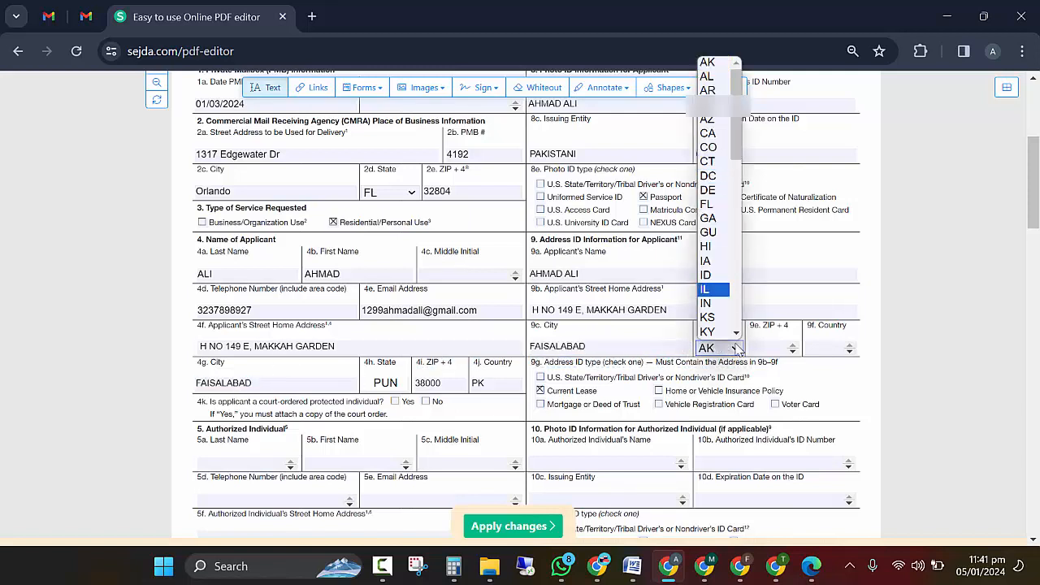
click(737, 351)
click(542, 88)
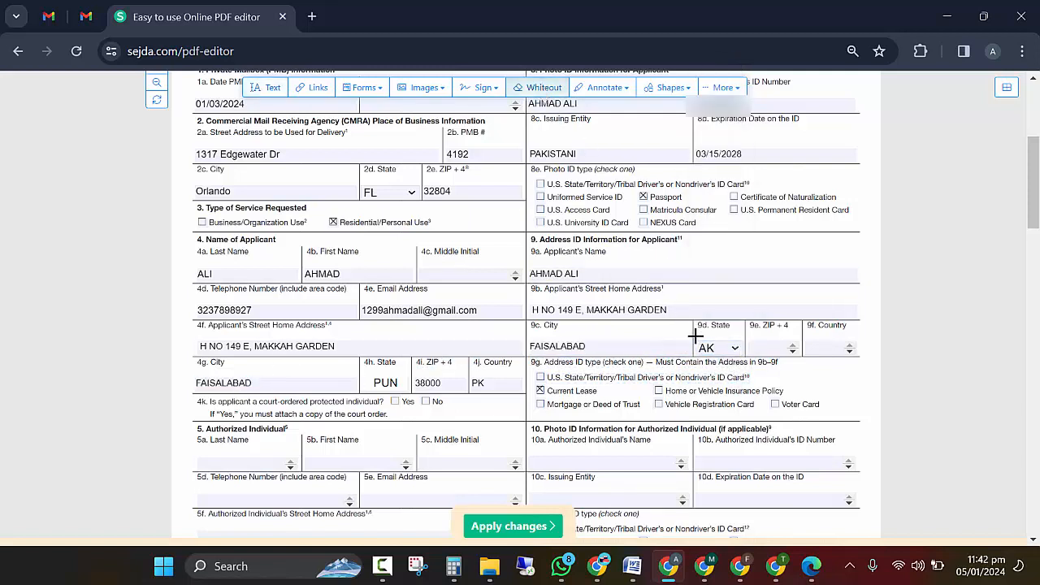
drag(696, 336, 743, 355)
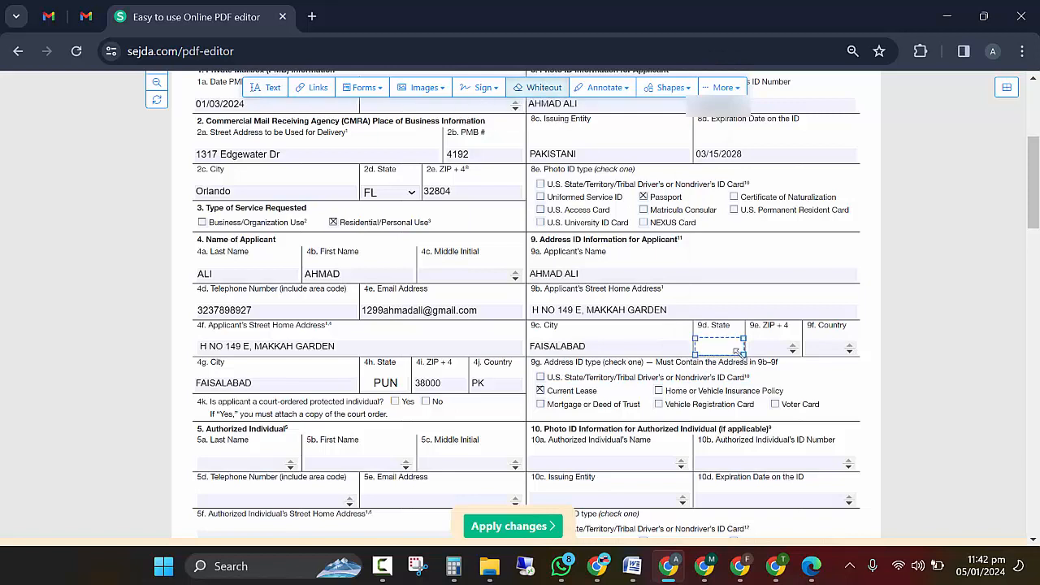
click(267, 87)
click(702, 344)
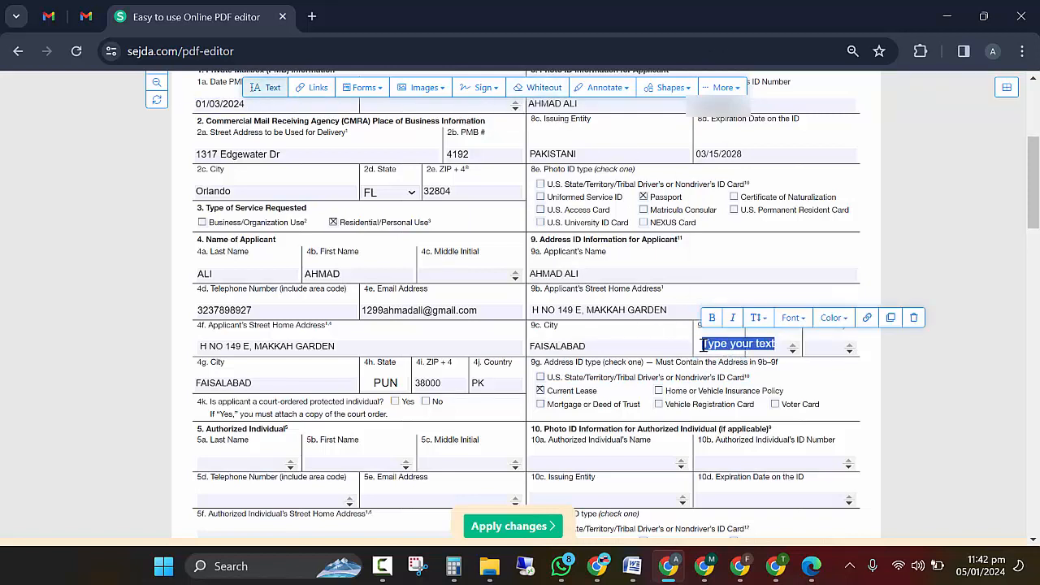
text(PUNJ)
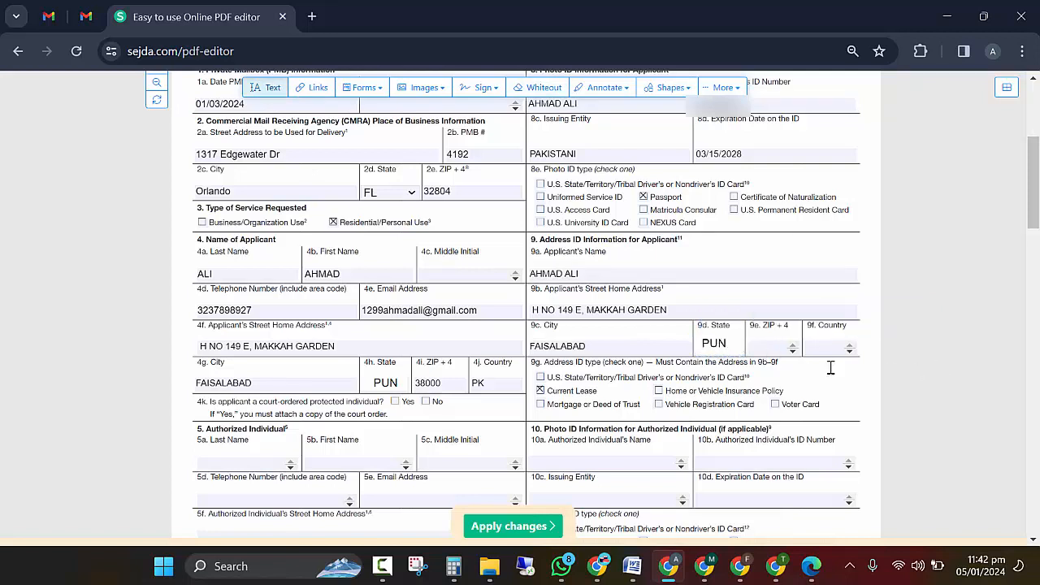
click(894, 372)
click(902, 371)
Step: Copy the ZIP from 4i into 9e, type PK in 9f, and delete a stray text box
double_click(428, 383)
click(766, 346)
key(ctrl+v)
click(830, 347)
text(PK)
click(871, 350)
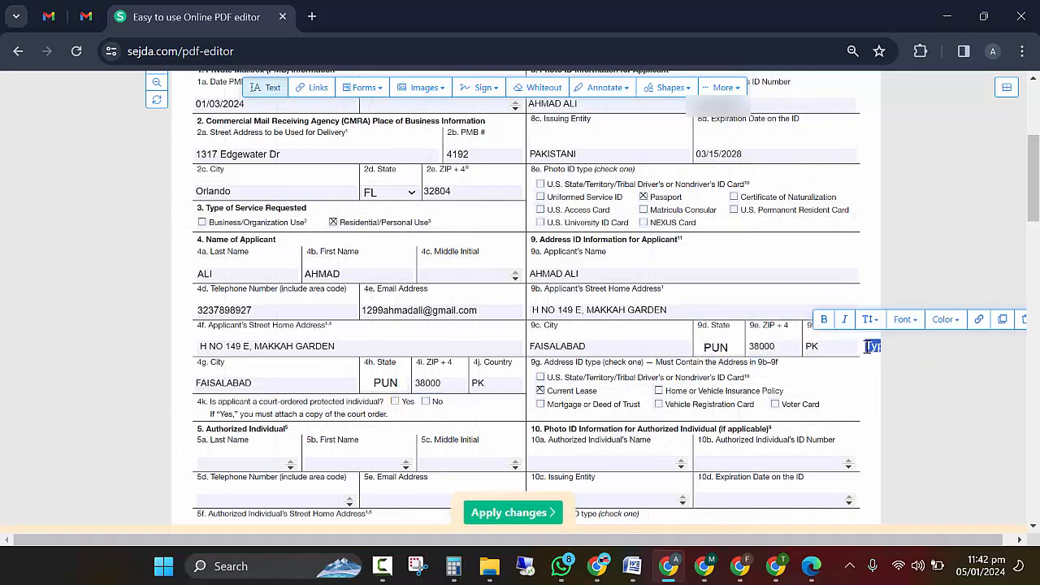
click(1026, 322)
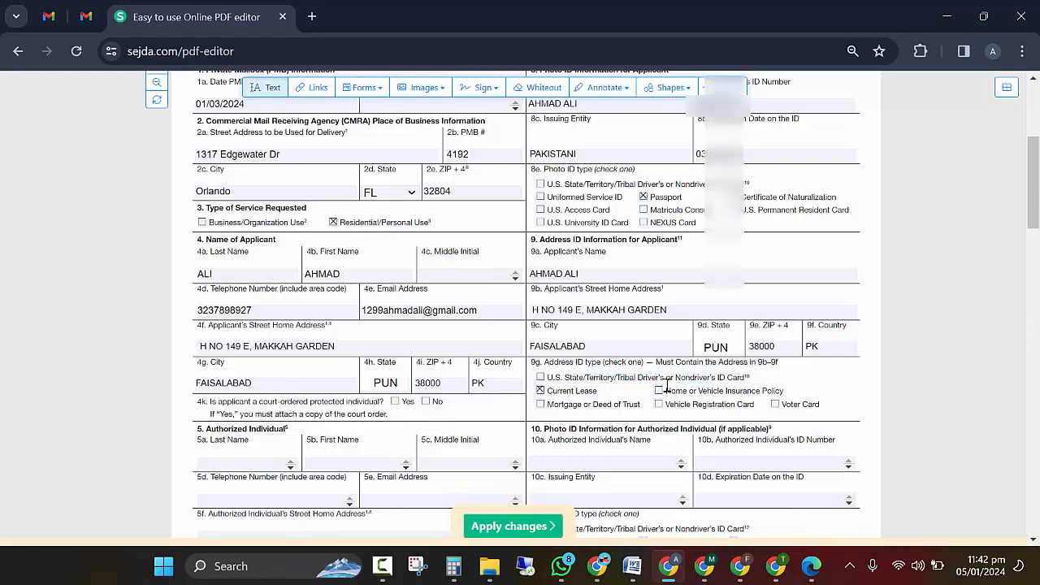
Step: Compare the filled form against the sealed 1583 reference copy in Edge
scroll(598, 264, down, 2)
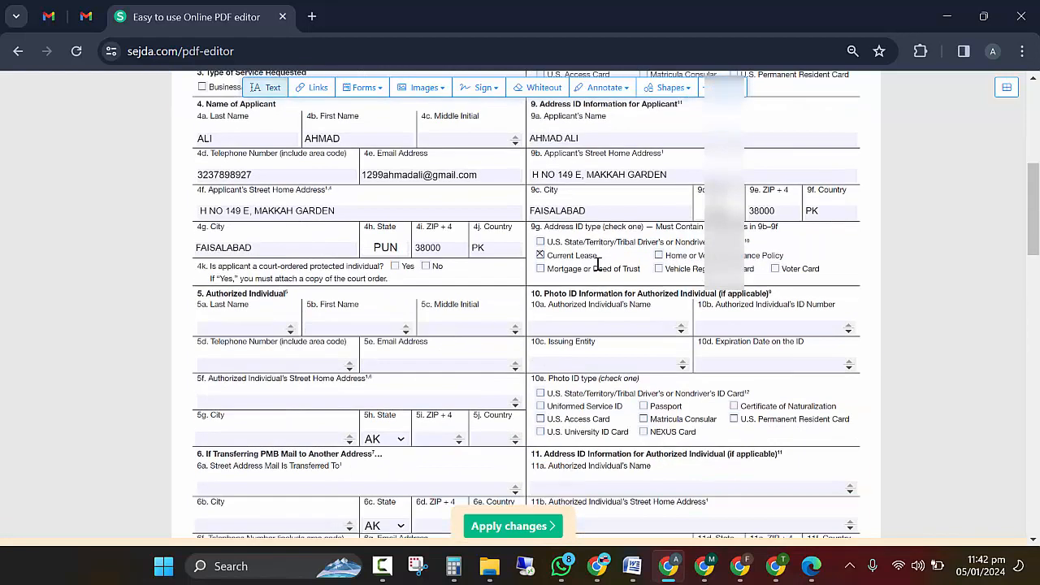
scroll(598, 264, up, 5)
scroll(599, 272, down, 5)
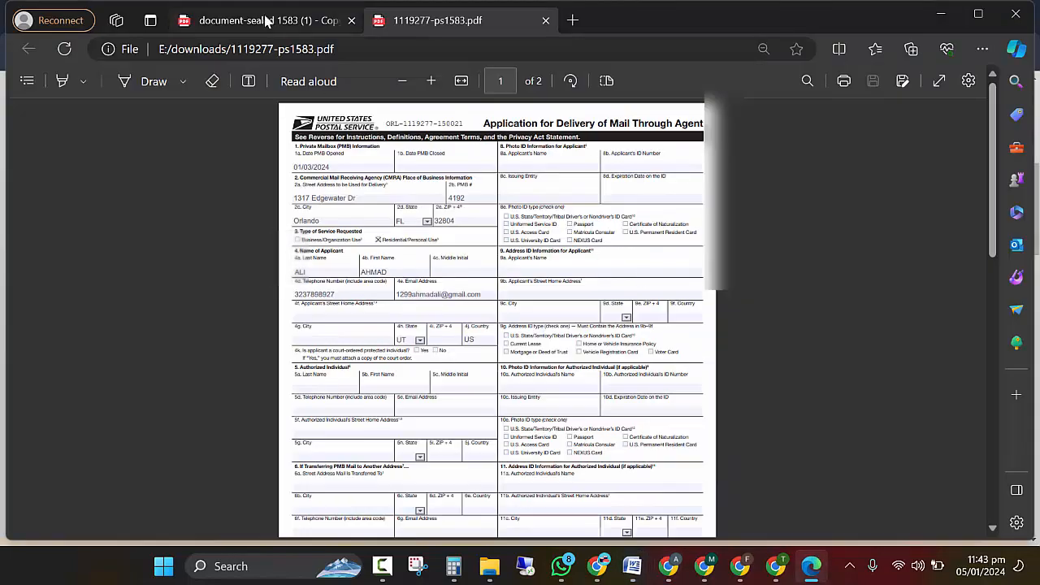
click(268, 20)
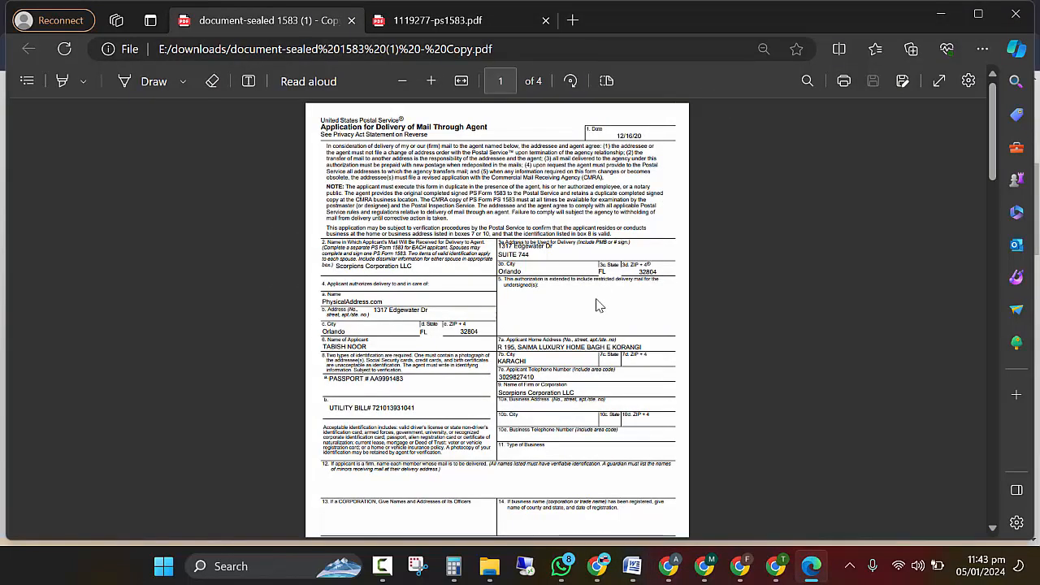
scroll(597, 305, down, 6)
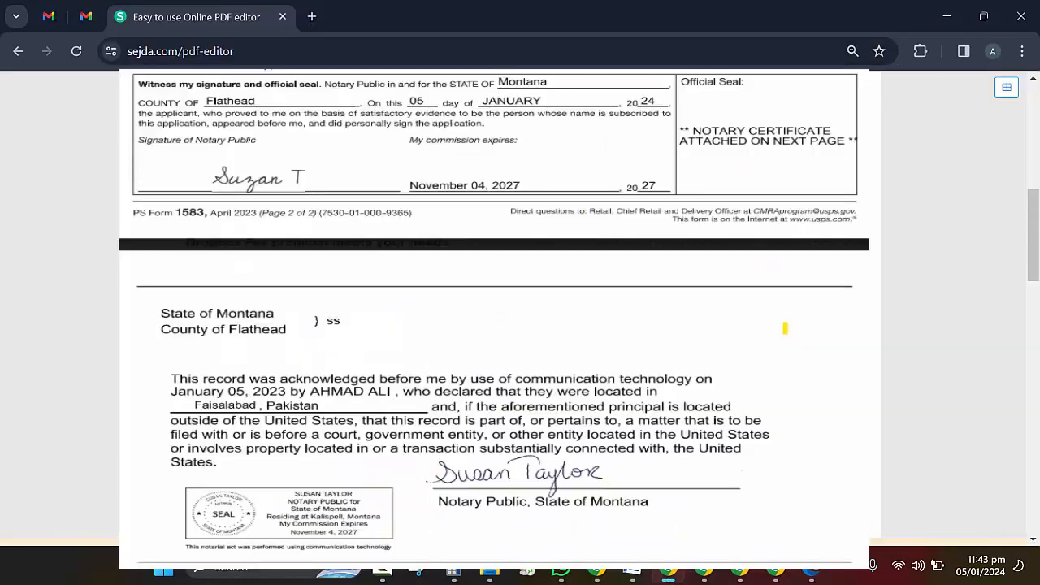
Step: Scroll through the notary certificate pages of the edited form
scroll(495, 317, up, 3)
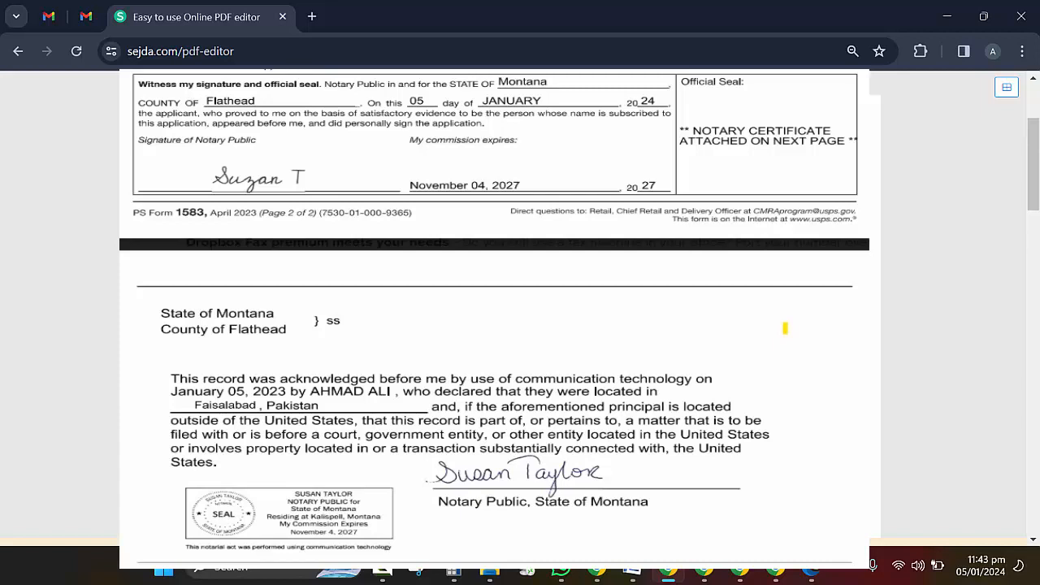
scroll(494, 317, down, 5)
scroll(494, 317, down, 5)
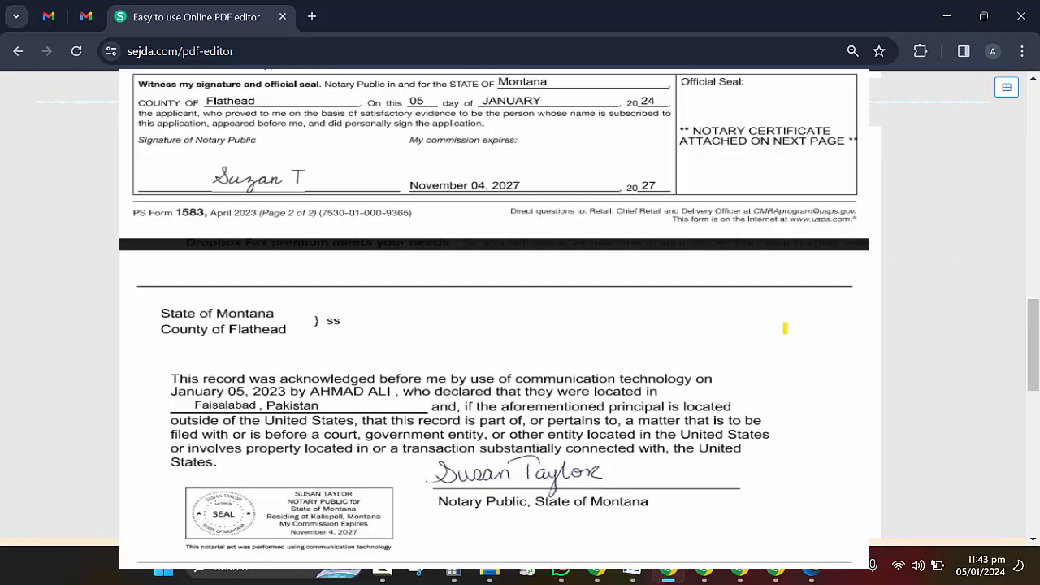
scroll(494, 317, up, 1)
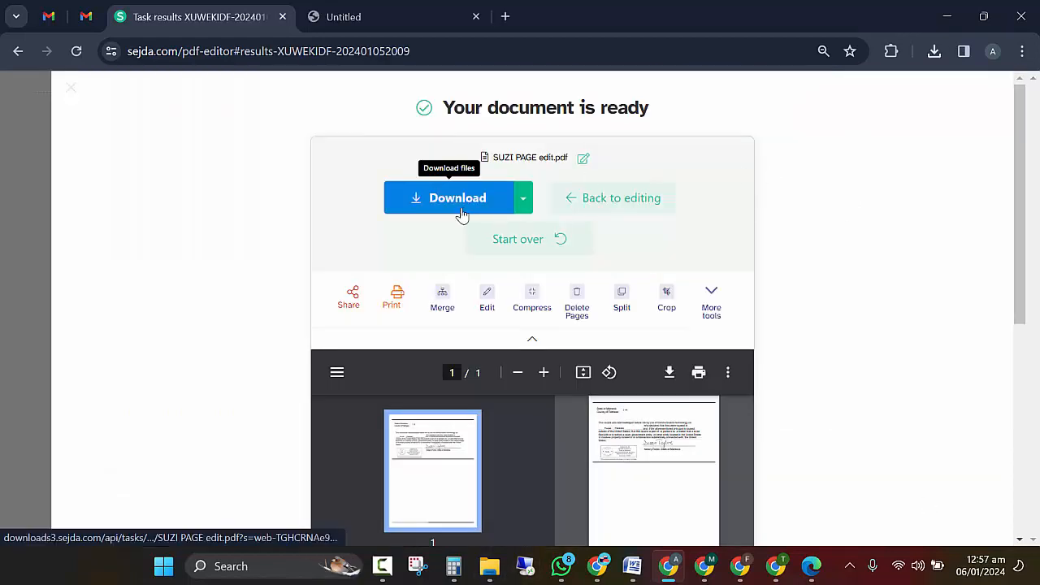
click(462, 213)
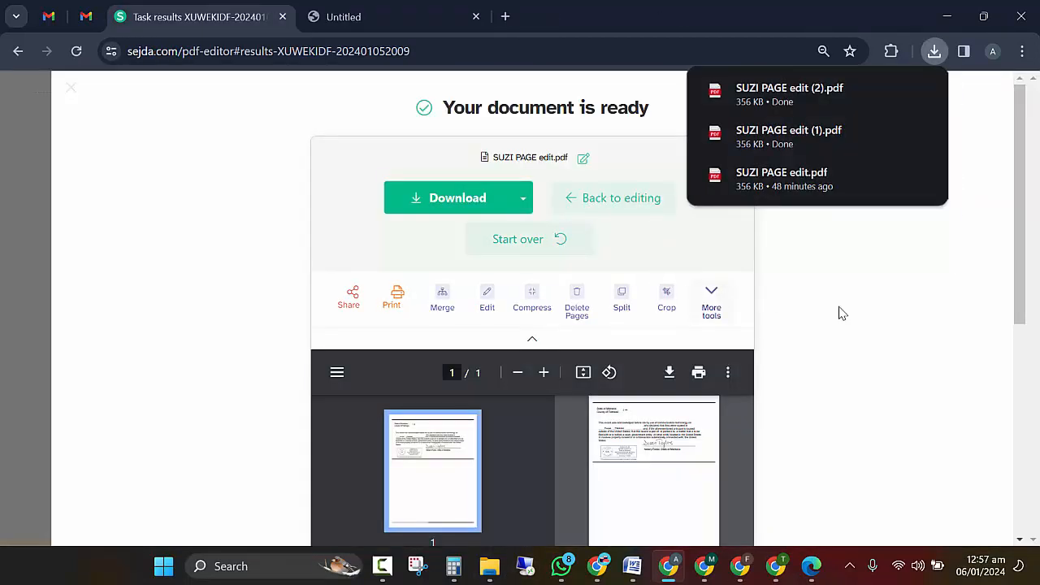